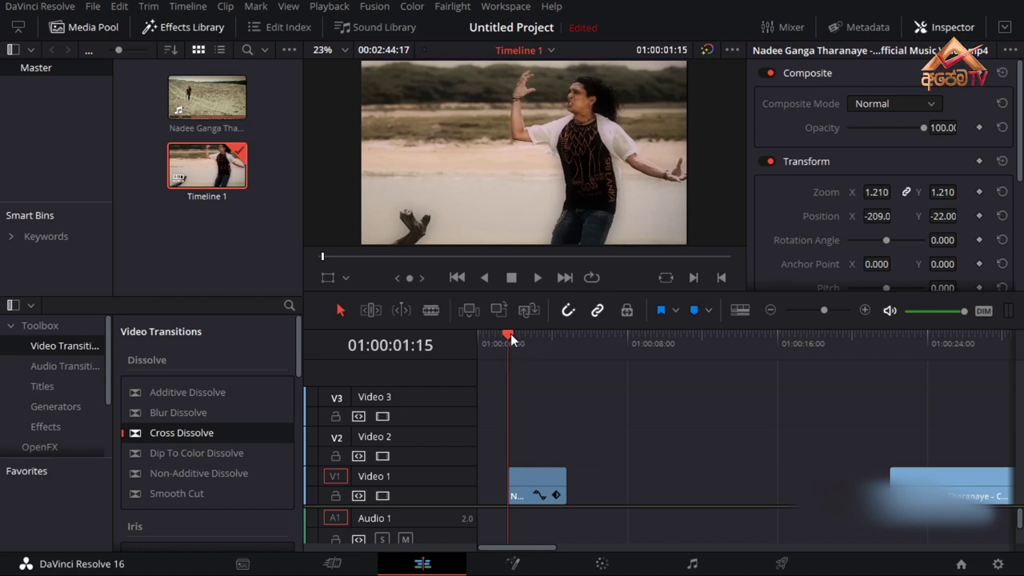
# Trim the opening V1 clip's end to finish just before 4 seconds and zoom the timeline in.
pyautogui.moveTo(513, 335); pyautogui.dragTo(552, 346)
pyautogui.moveTo(565, 494); pyautogui.dragTo(558, 493)
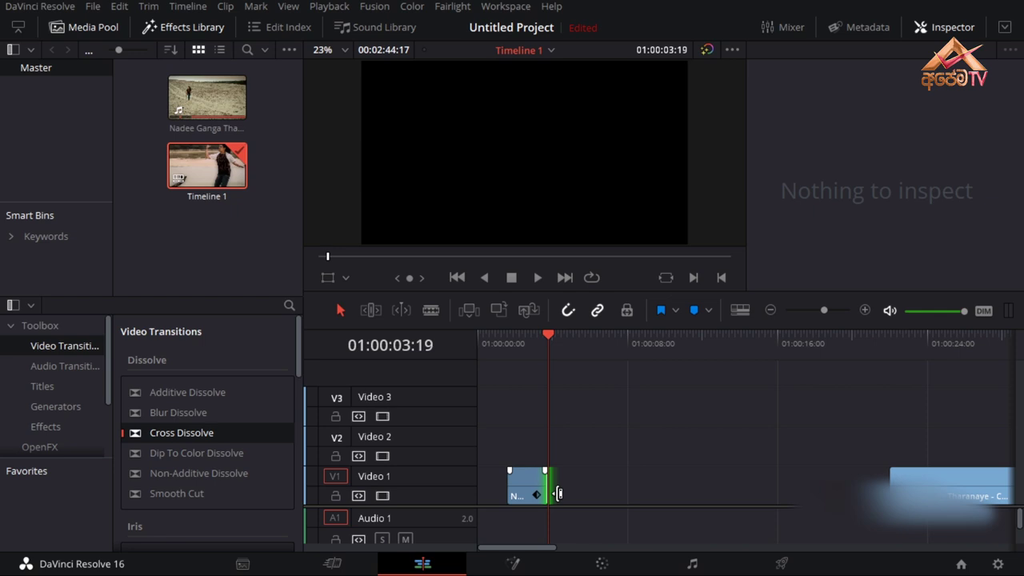
pyautogui.hotkey('ctrl', '=')
# Zoom in further and park the playhead at 01:00:02:06 inside the clip.
pyautogui.click(575, 346)
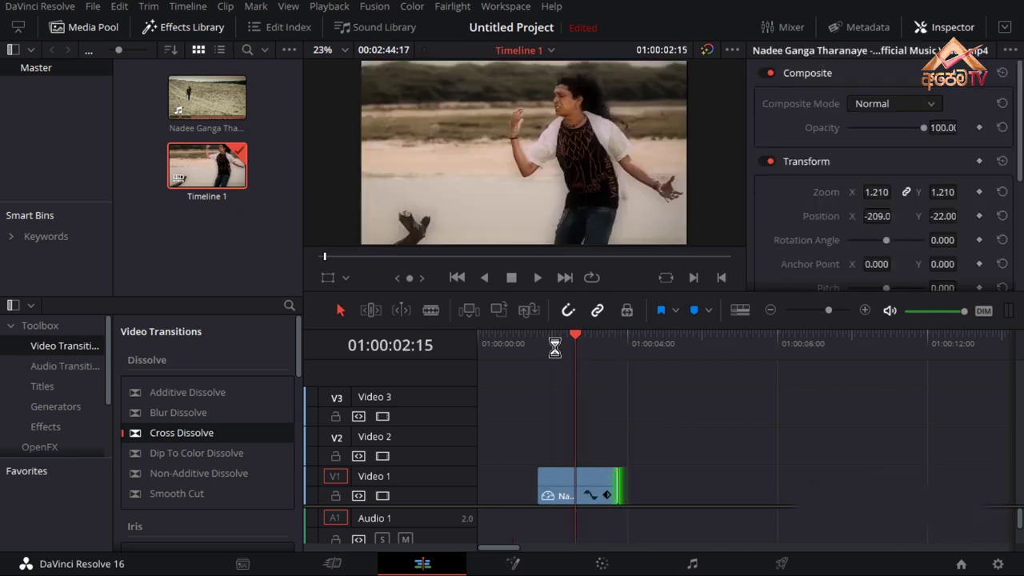
pyautogui.click(556, 351)
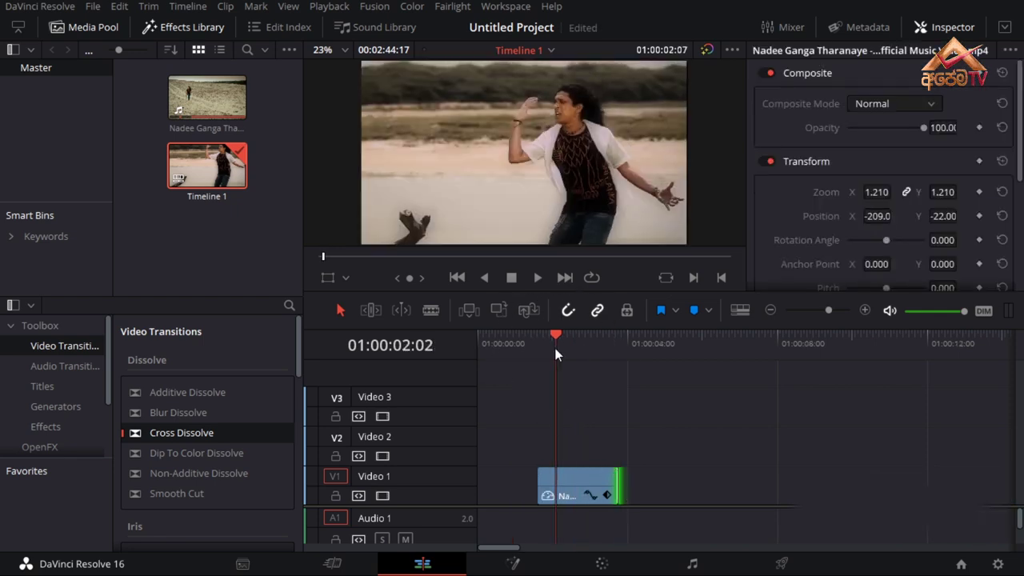
pyautogui.hotkey('ctrl', '=')
pyautogui.moveTo(632, 335); pyautogui.dragTo(689, 352)
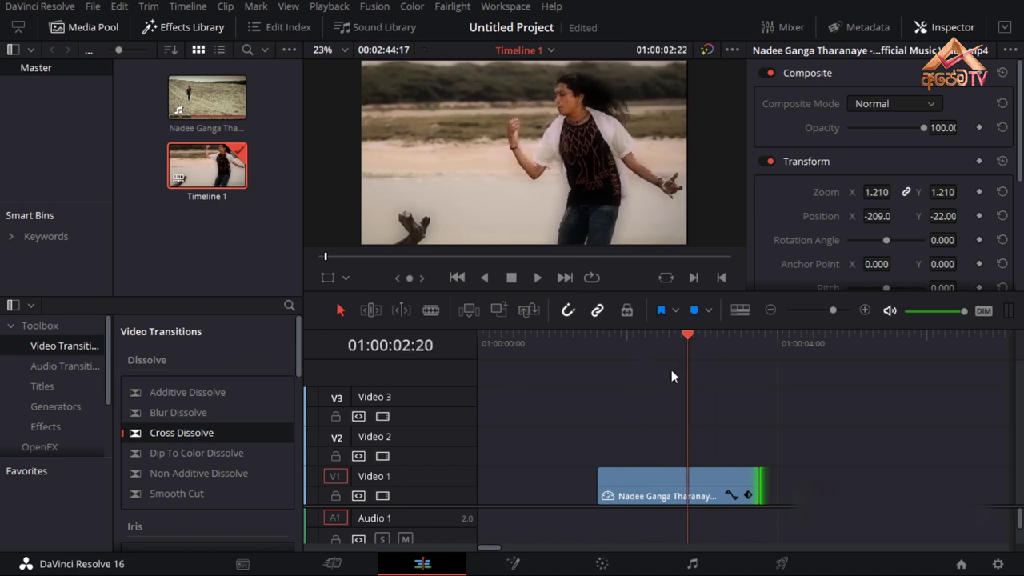
pyautogui.click(646, 400)
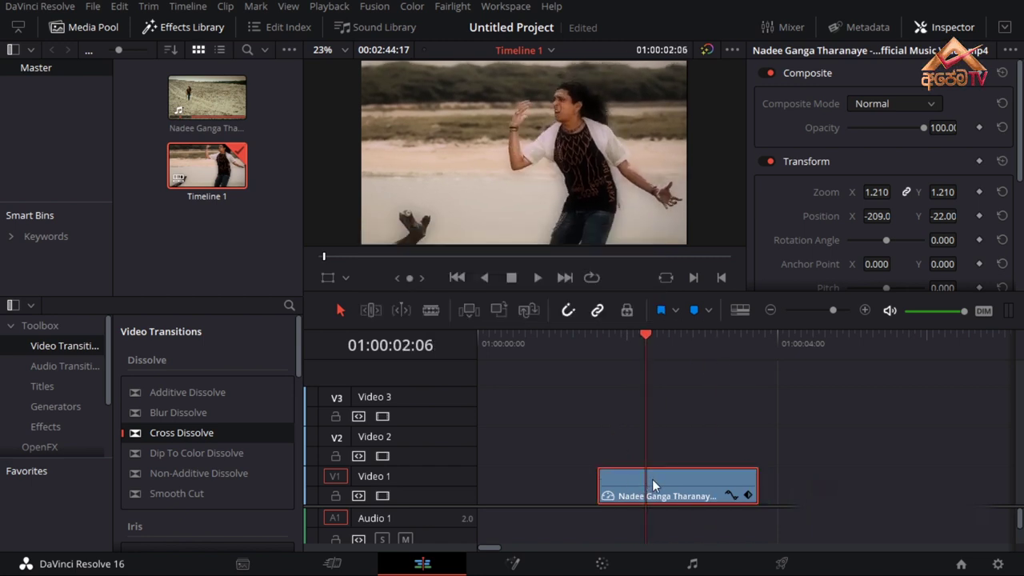
# Copy the clip onto Video 2 and set the copy's Composite Mode to Luminosity.
pyautogui.moveTo(652, 479); pyautogui.dragTo(654, 459)
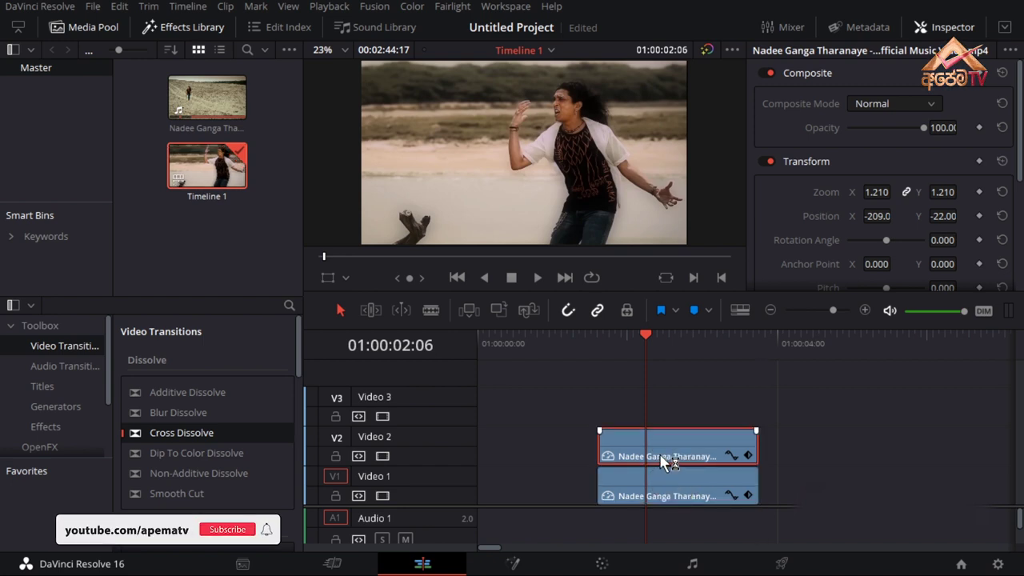
pyautogui.click(873, 107)
pyautogui.moveTo(939, 152); pyautogui.dragTo(937, 230)
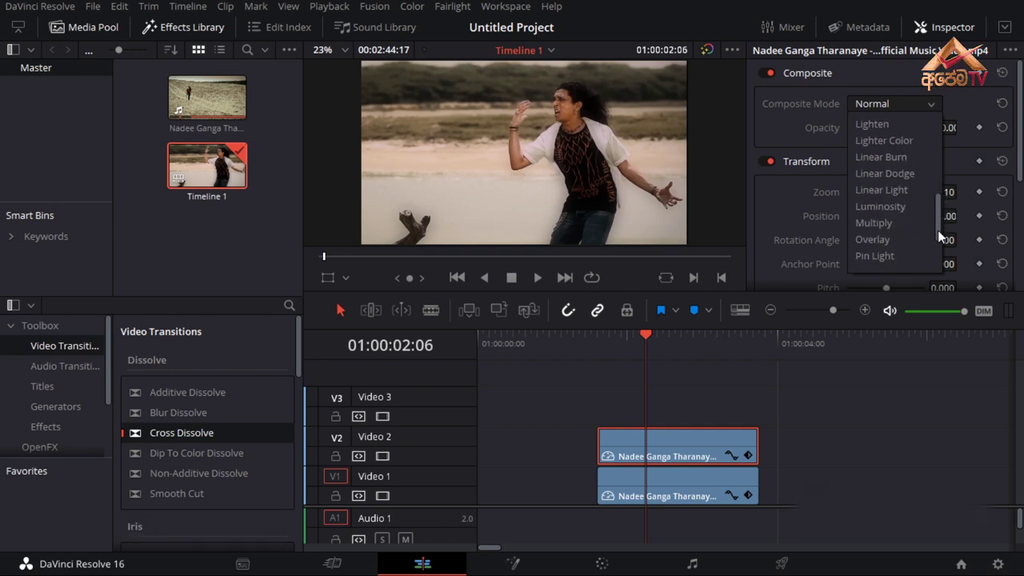
pyautogui.click(872, 210)
pyautogui.moveTo(679, 447)
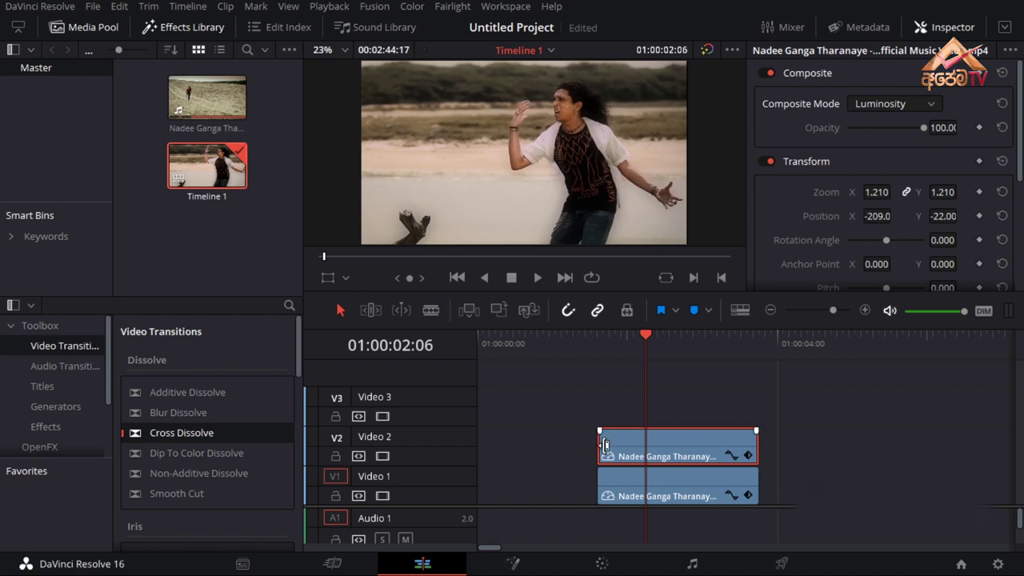
# Fade the V2 copy in over 15 frames and out, shift it five frames later, and trim its end.
pyautogui.moveTo(600, 430); pyautogui.dragTo(646, 431)
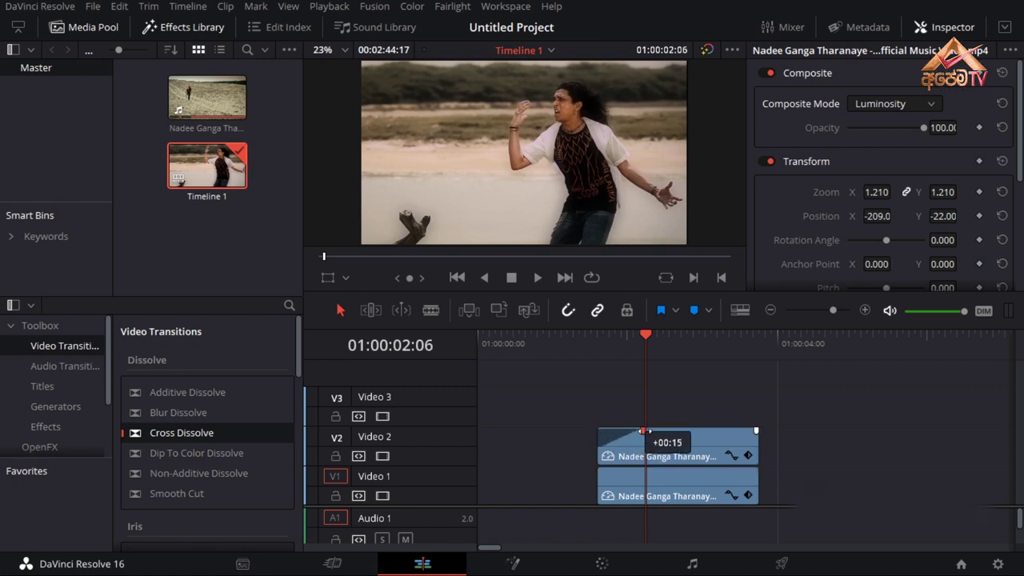
pyautogui.moveTo(752, 431); pyautogui.dragTo(714, 439)
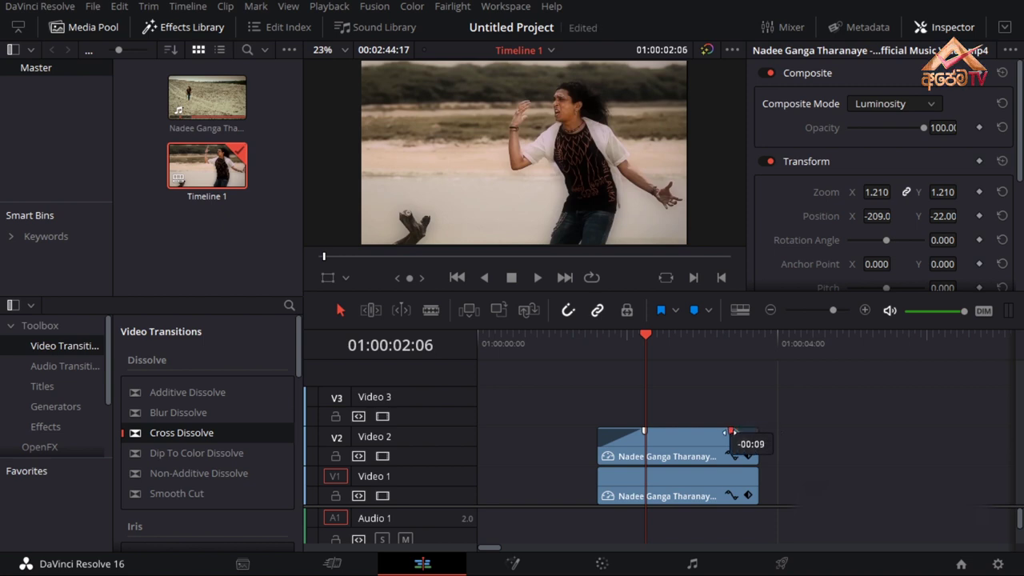
pyautogui.click(679, 447)
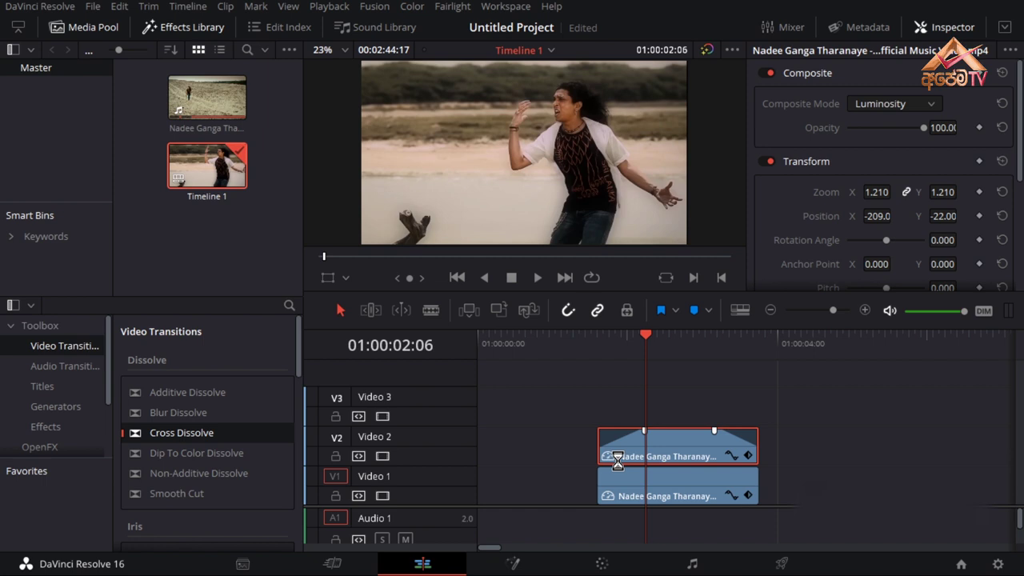
pyautogui.moveTo(618, 462); pyautogui.dragTo(635, 463)
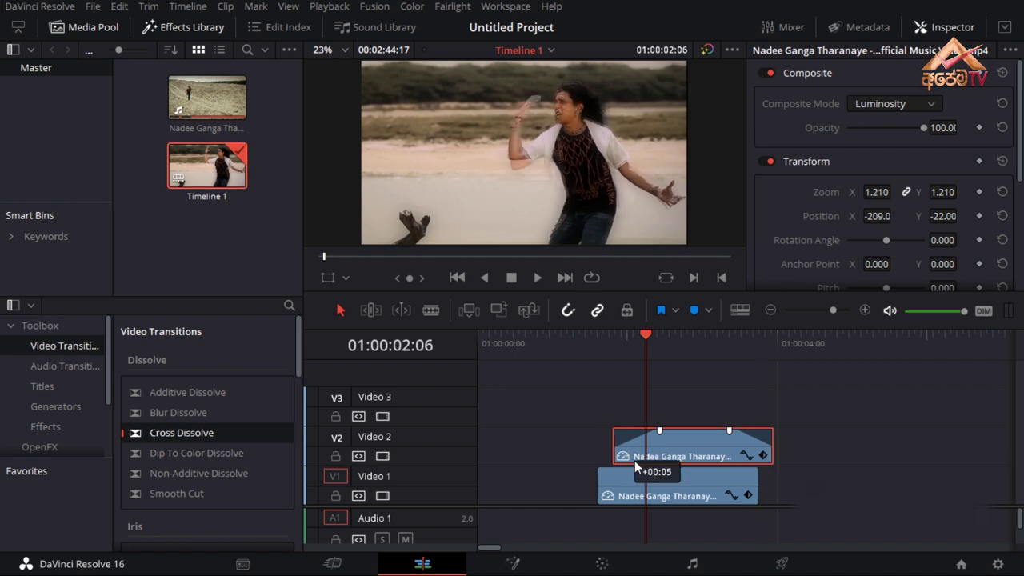
pyautogui.moveTo(774, 458); pyautogui.dragTo(751, 461)
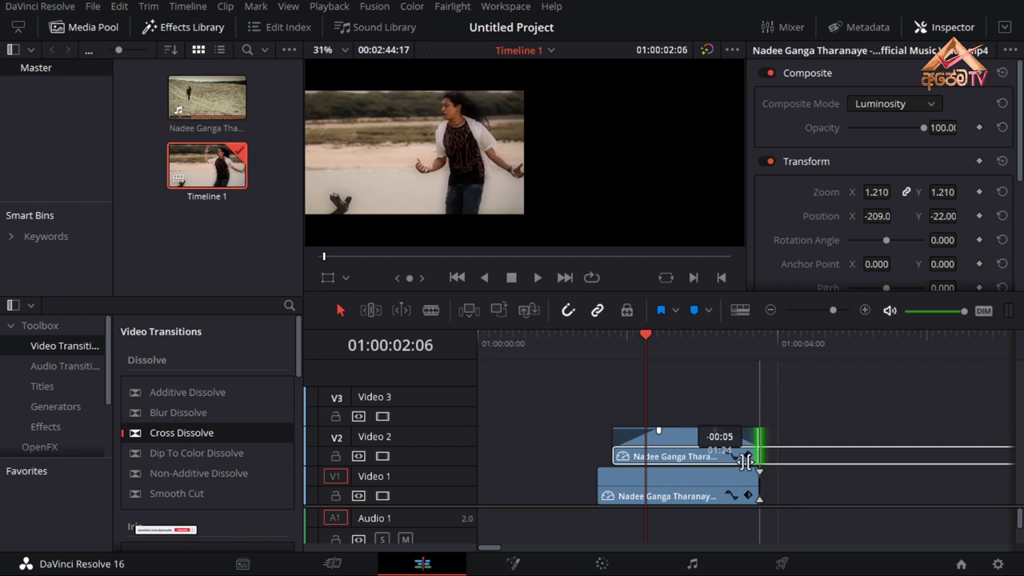
# Trim the V2 copy's end shorter and play back from 01:00:01:15 to preview the ghost trail.
pyautogui.moveTo(745, 462); pyautogui.dragTo(736, 458)
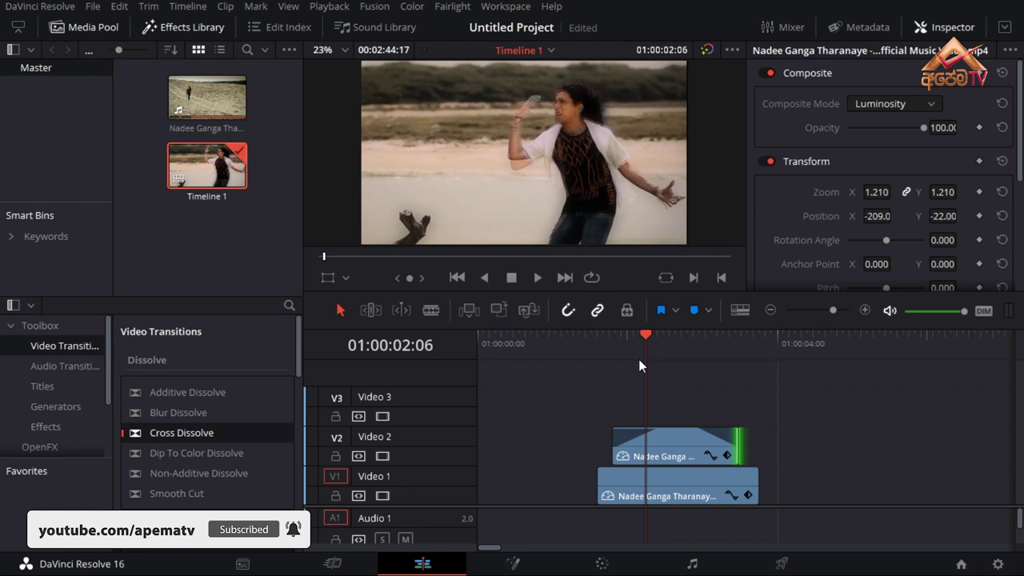
pyautogui.click(595, 338)
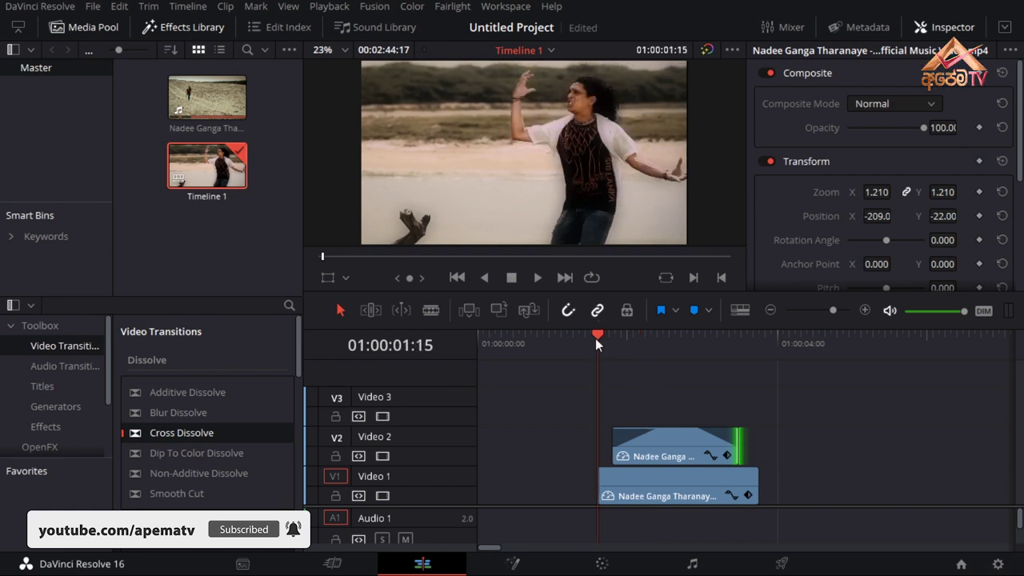
pyautogui.press('space')
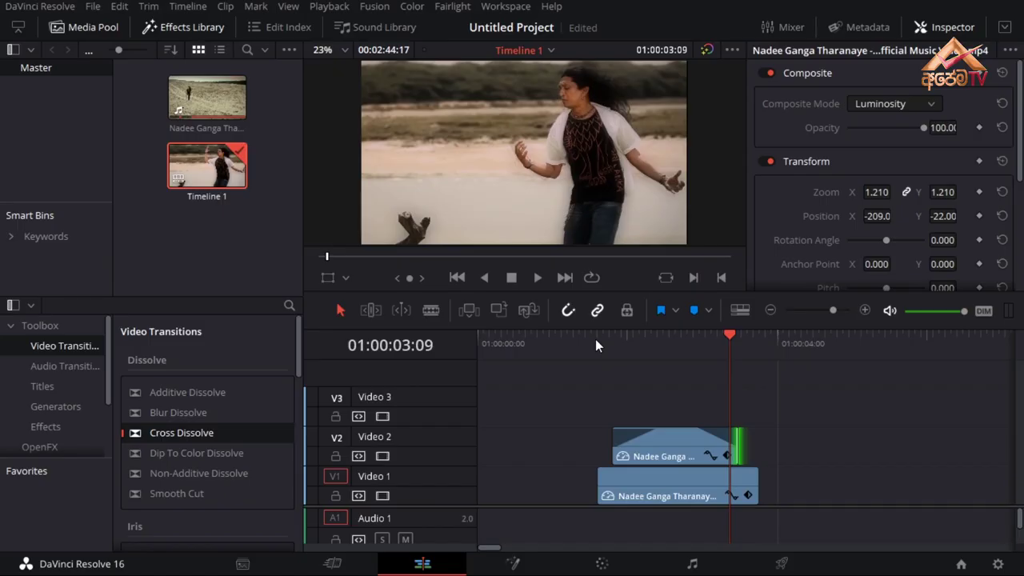
# Duplicate the Video 2 clip onto Video 3 directly above it.
pyautogui.click(634, 340)
pyautogui.click(672, 456)
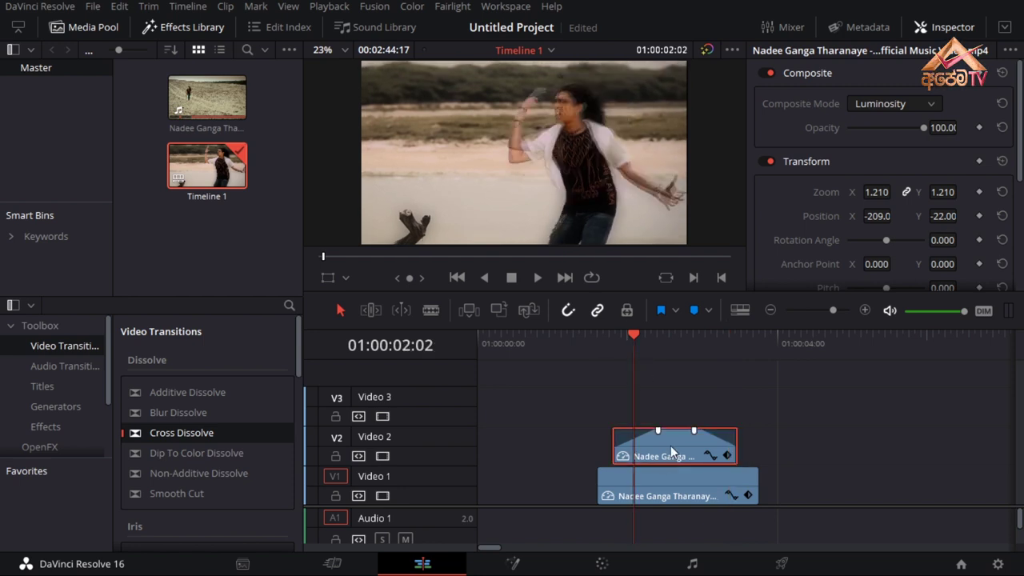
pyautogui.moveTo(670, 448); pyautogui.dragTo(670, 409)
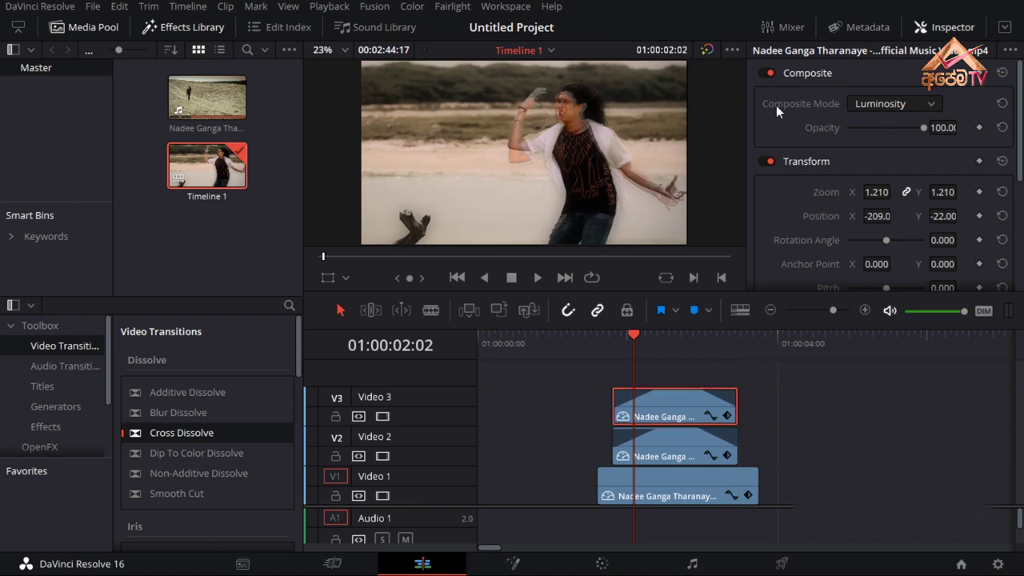
# Set the Video 3 copy's Composite Mode to Hue and return the playhead to 01:00:01:15.
pyautogui.click(931, 103)
pyautogui.scroll(3, 896, 161)
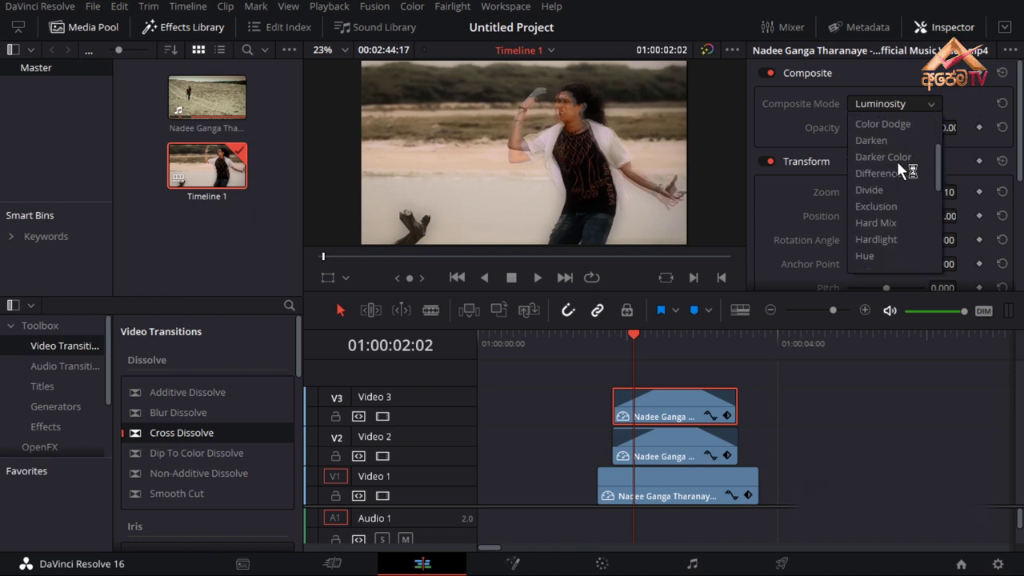
pyautogui.click(874, 255)
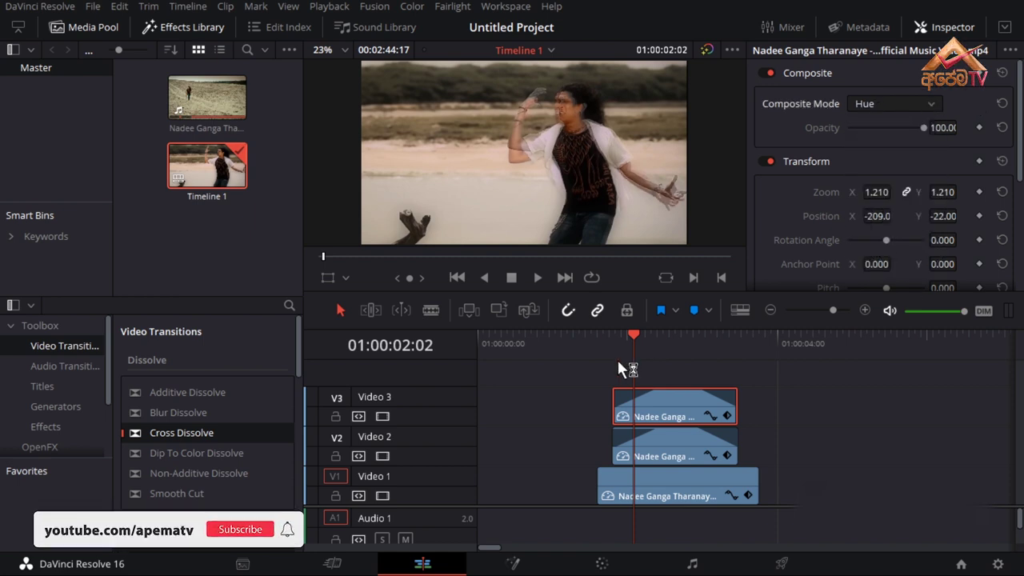
pyautogui.moveTo(613, 337); pyautogui.dragTo(594, 342)
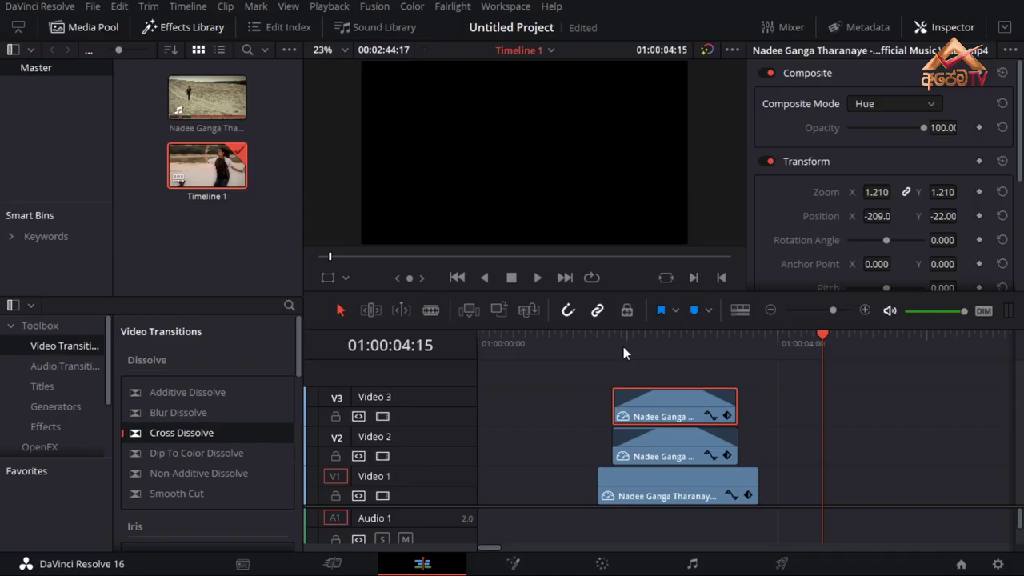
# Scrub the playhead back to 01:00:01:20 to replay the layered section.
pyautogui.moveTo(623, 346); pyautogui.dragTo(606, 347)
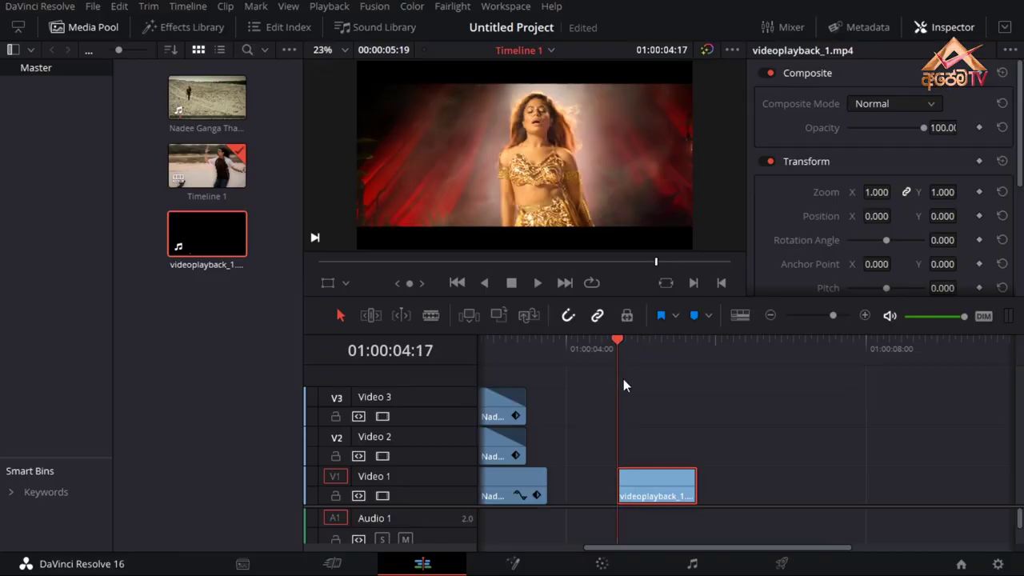
# Duplicate videoplayback_1.mp4 directly after itself on Video 1 and park the playhead on the copy.
pyautogui.moveTo(627, 342)
pyautogui.mouseDown()
pyautogui.moveTo(686, 345)
pyautogui.moveTo(623, 351)
pyautogui.moveTo(656, 346)
pyautogui.mouseUp()
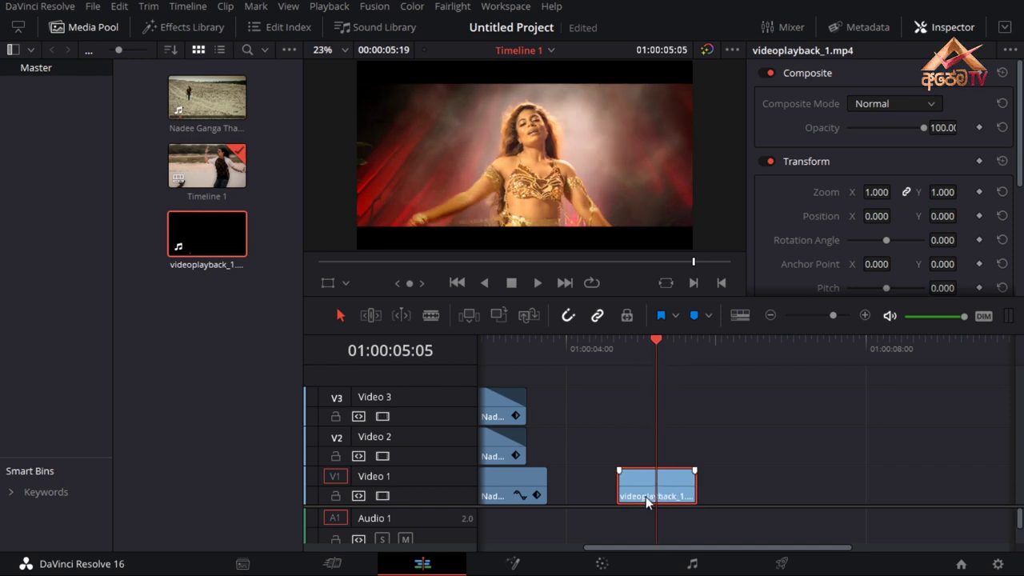
pyautogui.moveTo(645, 496); pyautogui.dragTo(724, 495)
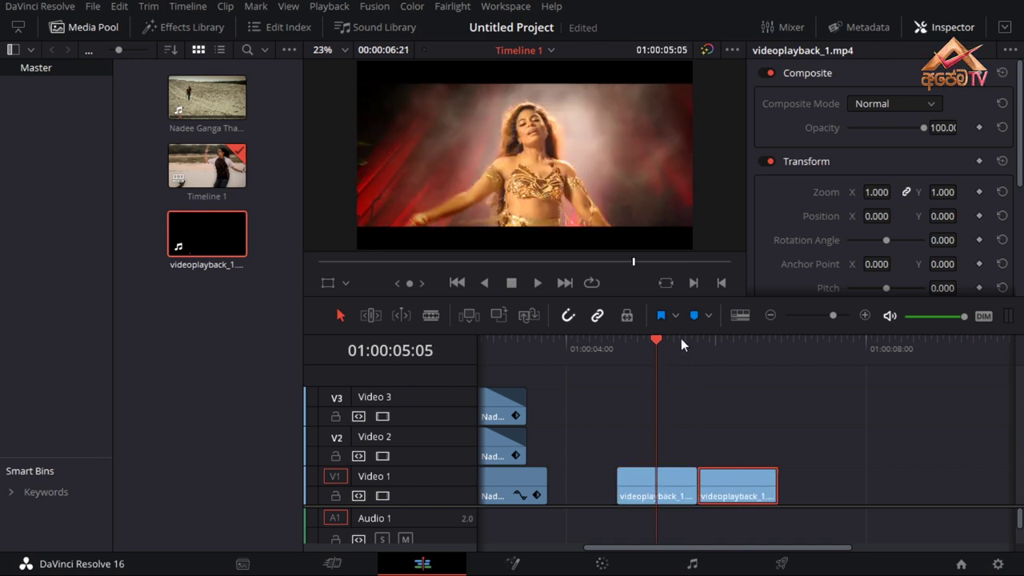
pyautogui.click(735, 351)
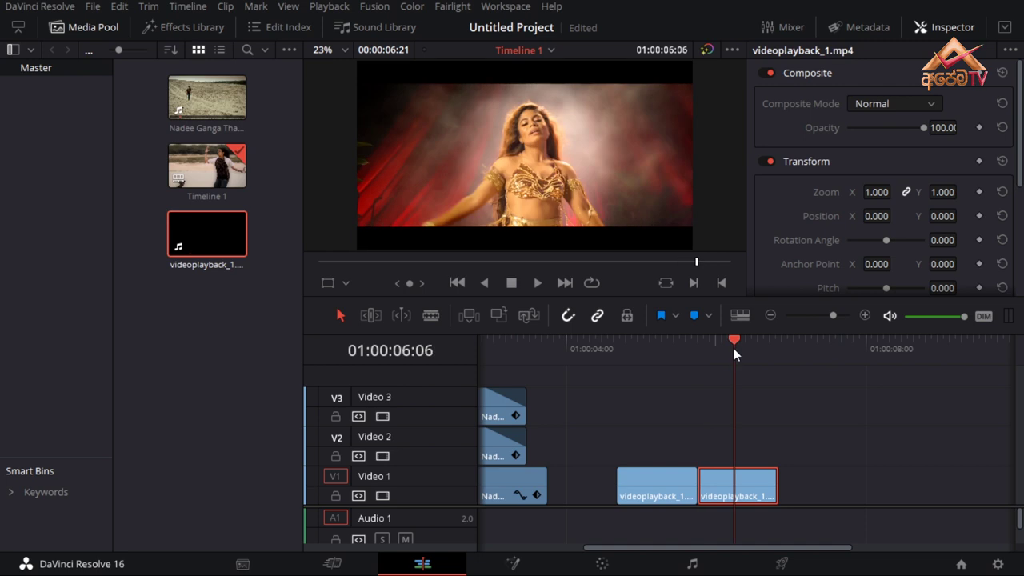
# Reverse the second videoplayback copy at -100% speed with Change Clip Speed, then play it back.
pyautogui.rightClick(727, 480)
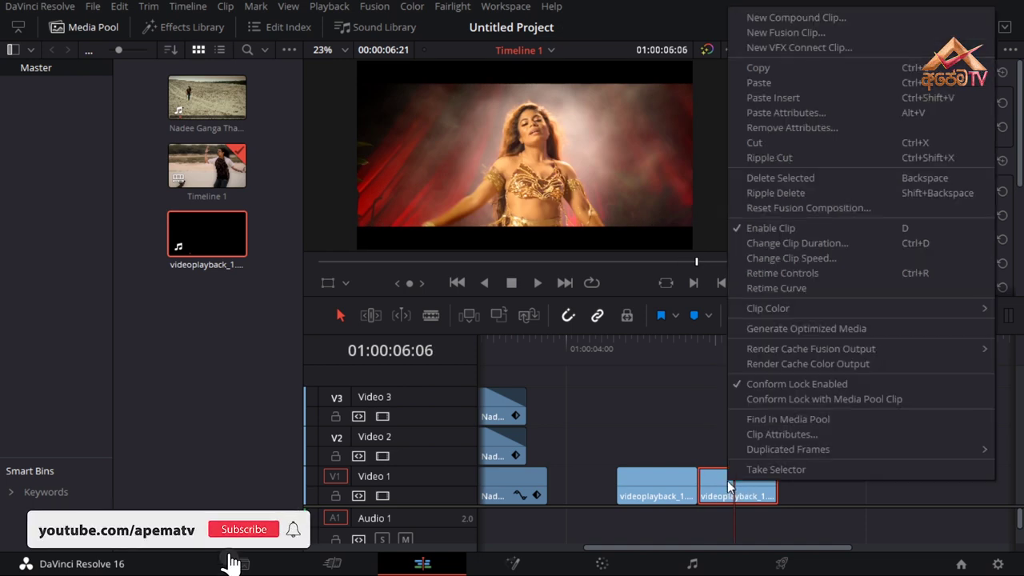
pyautogui.click(811, 257)
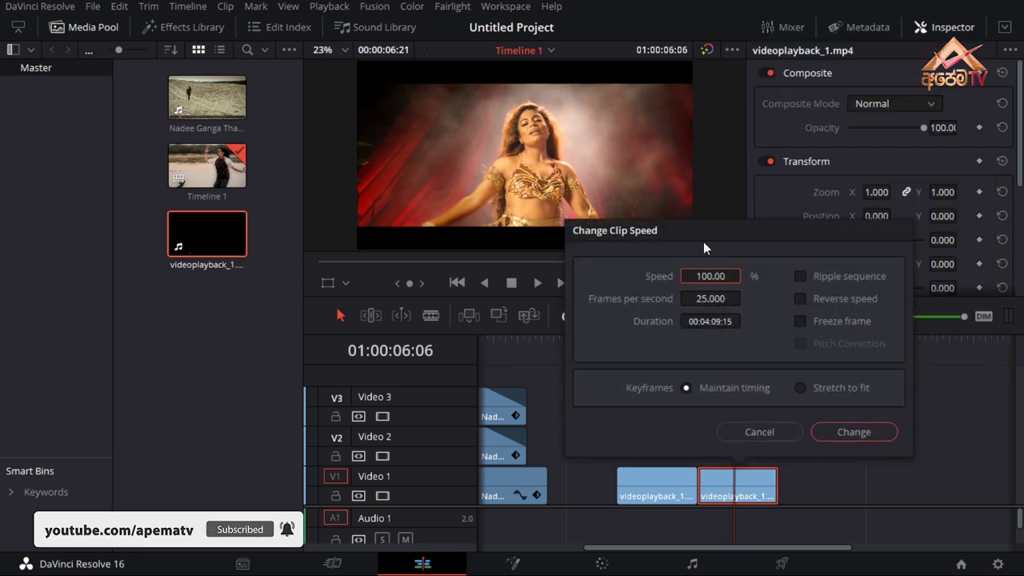
pyautogui.click(802, 298)
pyautogui.click(842, 432)
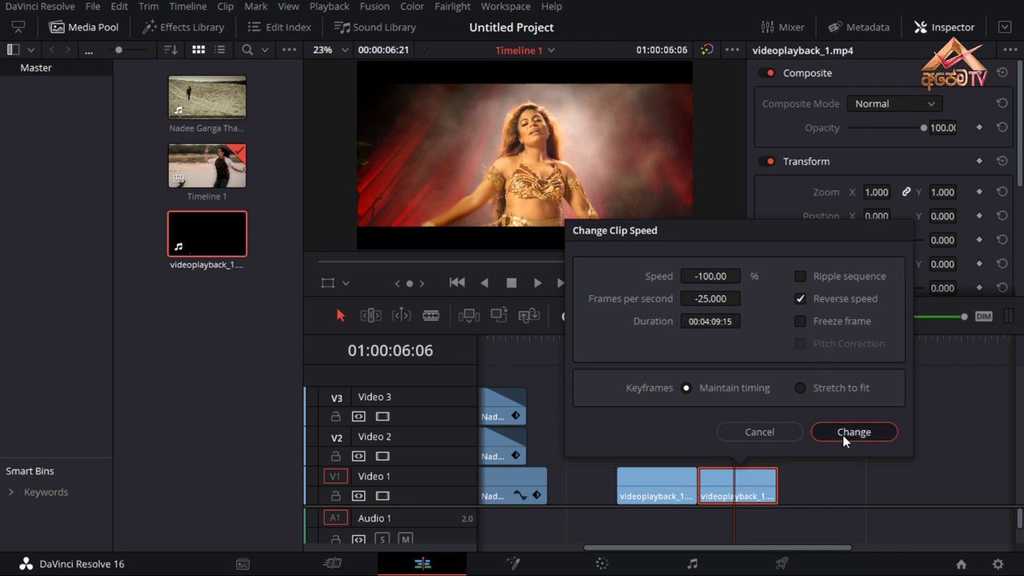
pyautogui.click(674, 344)
pyautogui.press('space')
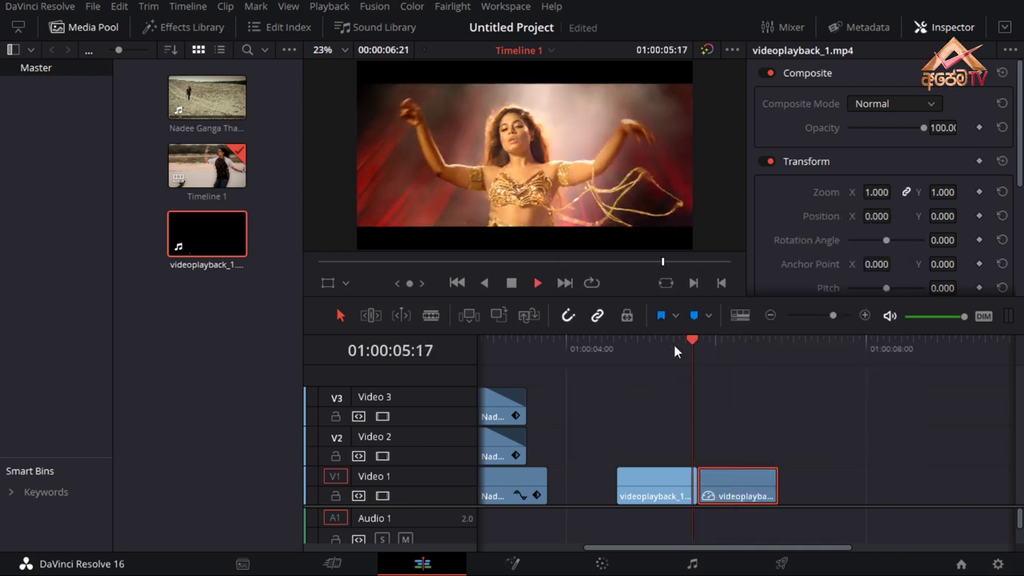
# Replay the forward-and-reversed pair, then duplicate both V1 clips directly after the originals.
pyautogui.click(615, 350)
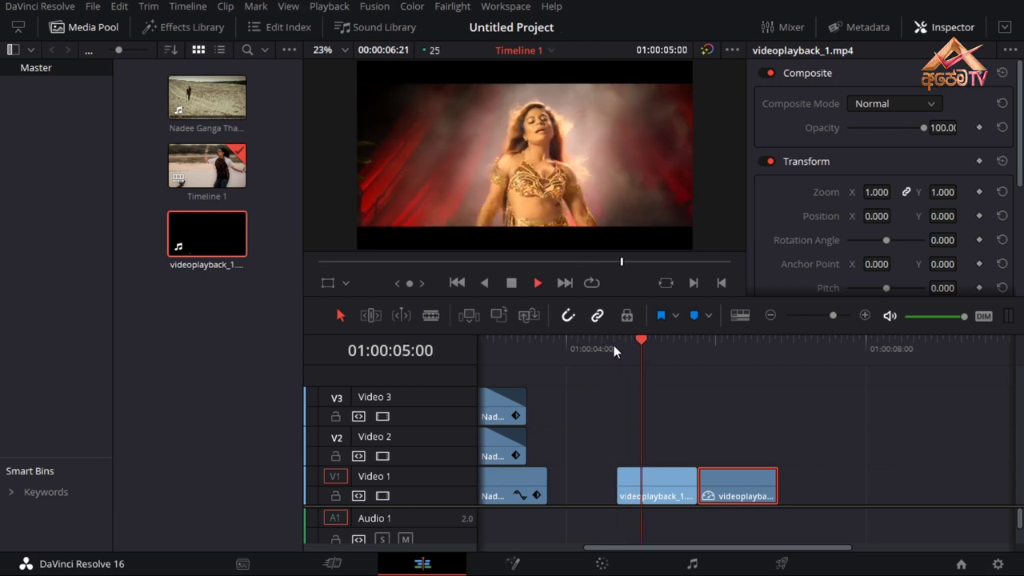
pyautogui.click(614, 346)
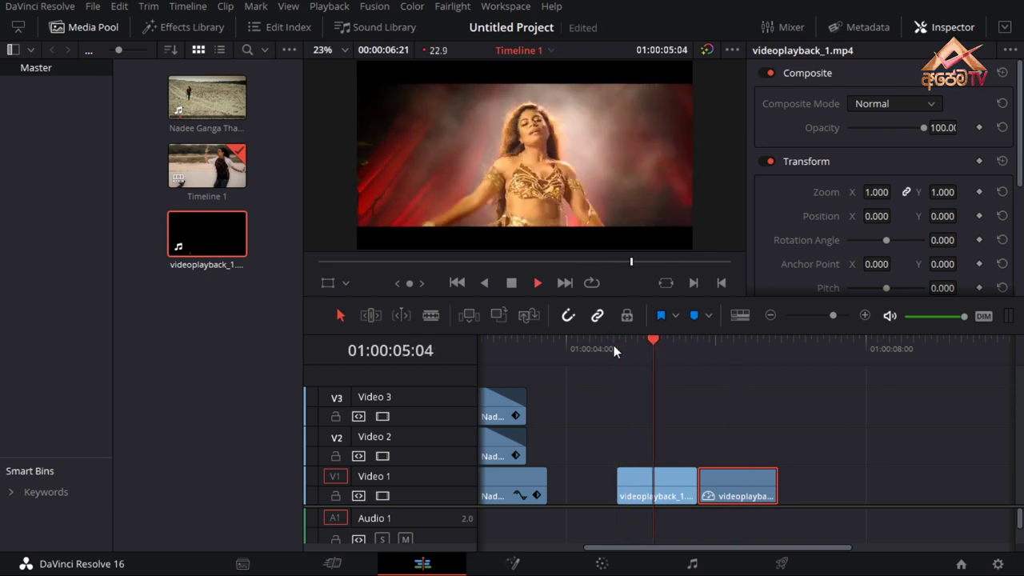
pyautogui.press('space')
pyautogui.moveTo(635, 421); pyautogui.dragTo(747, 481)
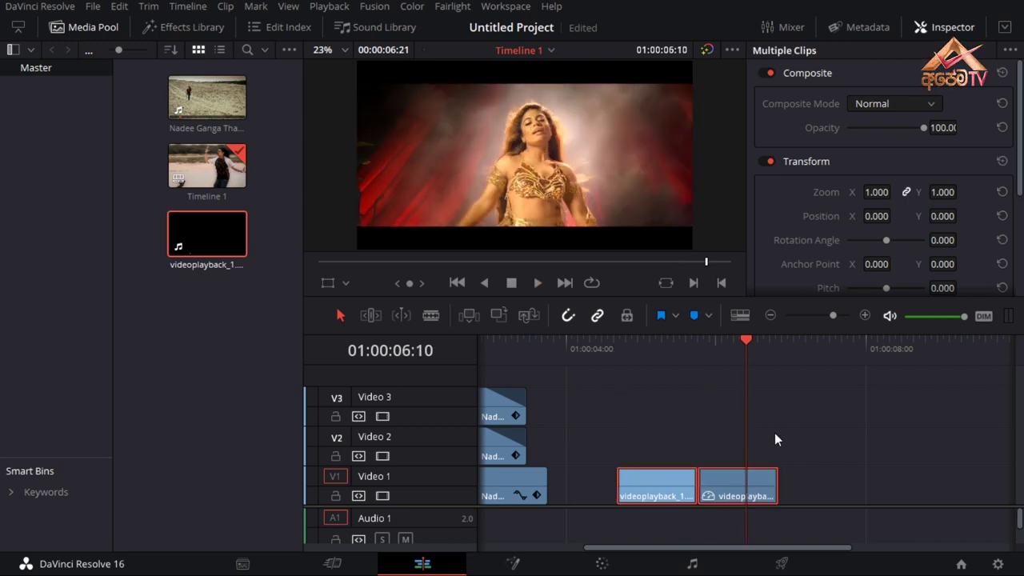
pyautogui.moveTo(657, 483)
pyautogui.mouseDown()
pyautogui.moveTo(826, 497)
pyautogui.moveTo(818, 481)
pyautogui.mouseUp()
# Select all four videoplayback clips, zoom out, and move them further along the timeline.
pyautogui.moveTo(653, 450); pyautogui.dragTo(911, 516)
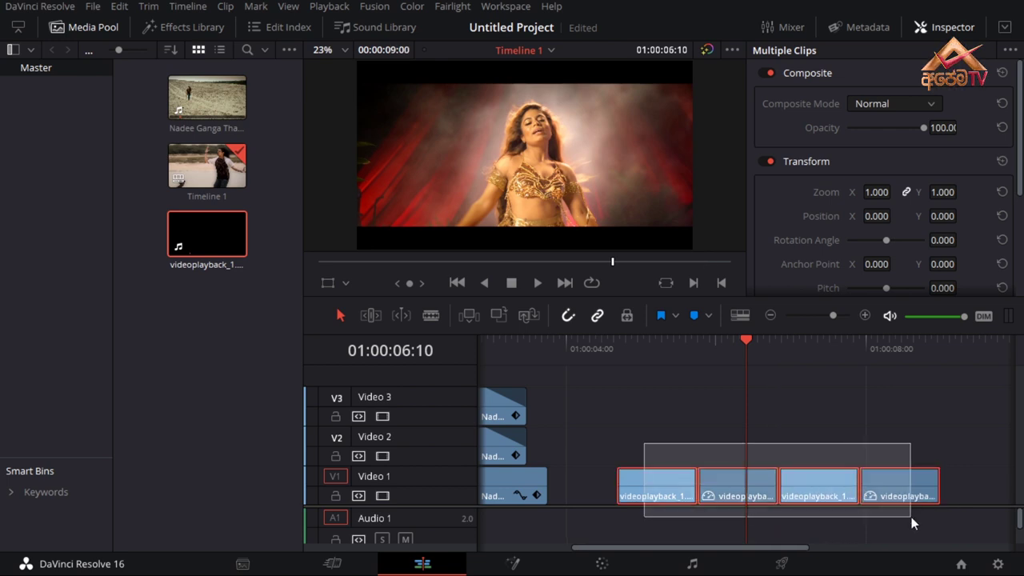
pyautogui.hotkey('ctrl', '-')
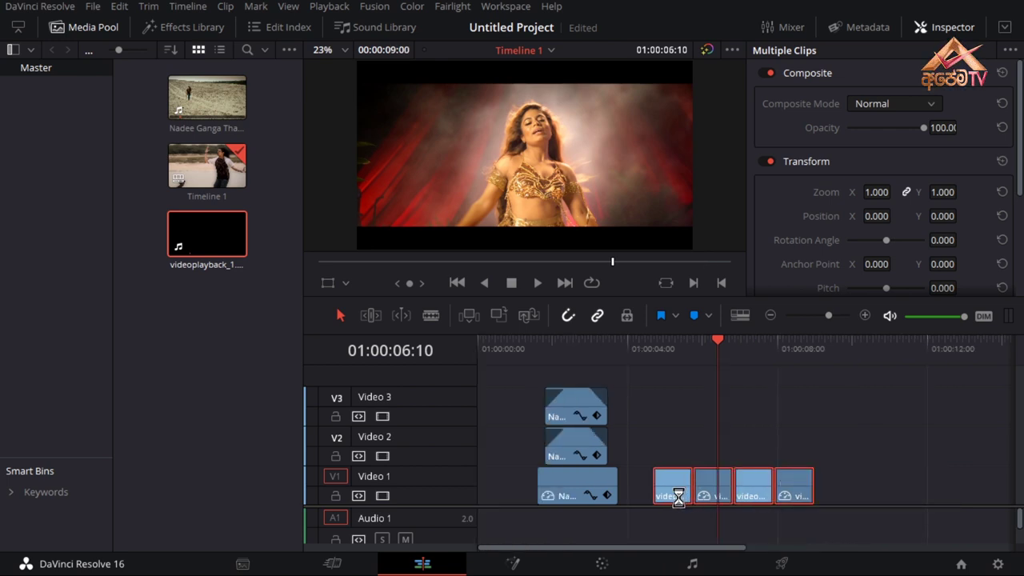
pyautogui.moveTo(675, 501)
pyautogui.mouseDown()
pyautogui.moveTo(855, 503)
pyautogui.moveTo(834, 502)
pyautogui.mouseUp()
pyautogui.click(651, 350)
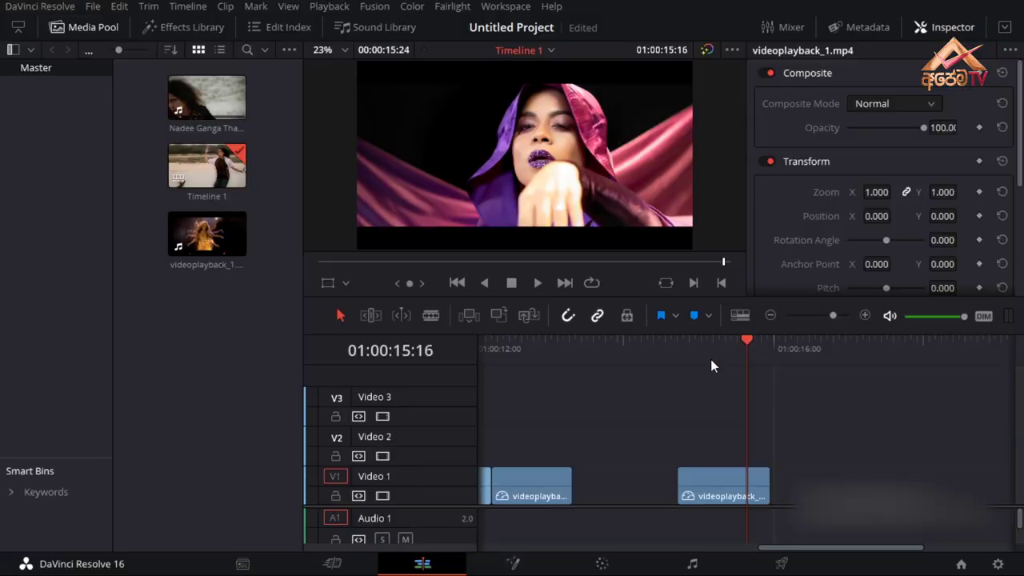
# Scrub through the moved segment starting at 01:00:14:18 to preview it.
pyautogui.click(678, 350)
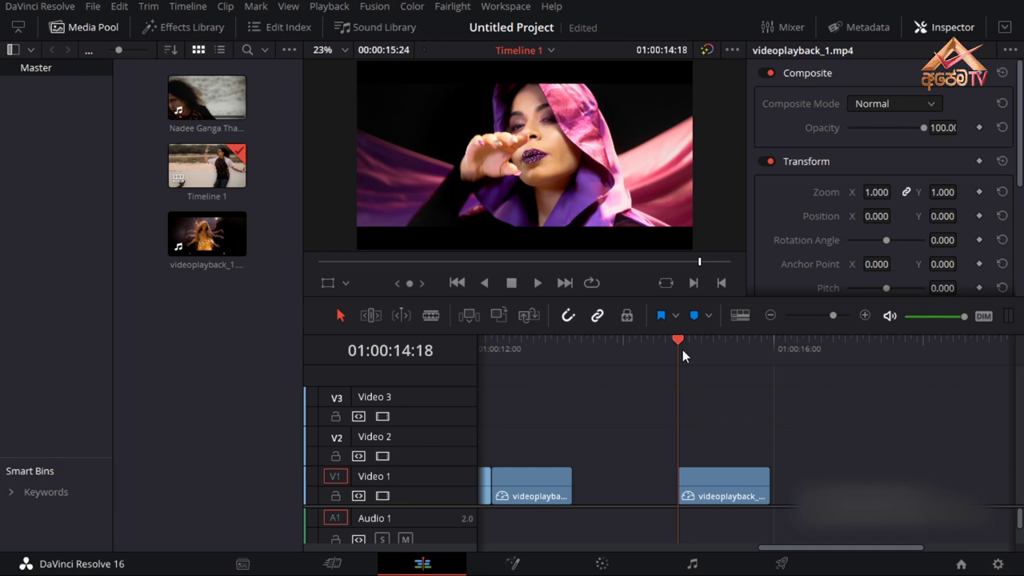
pyautogui.moveTo(682, 350); pyautogui.dragTo(758, 363)
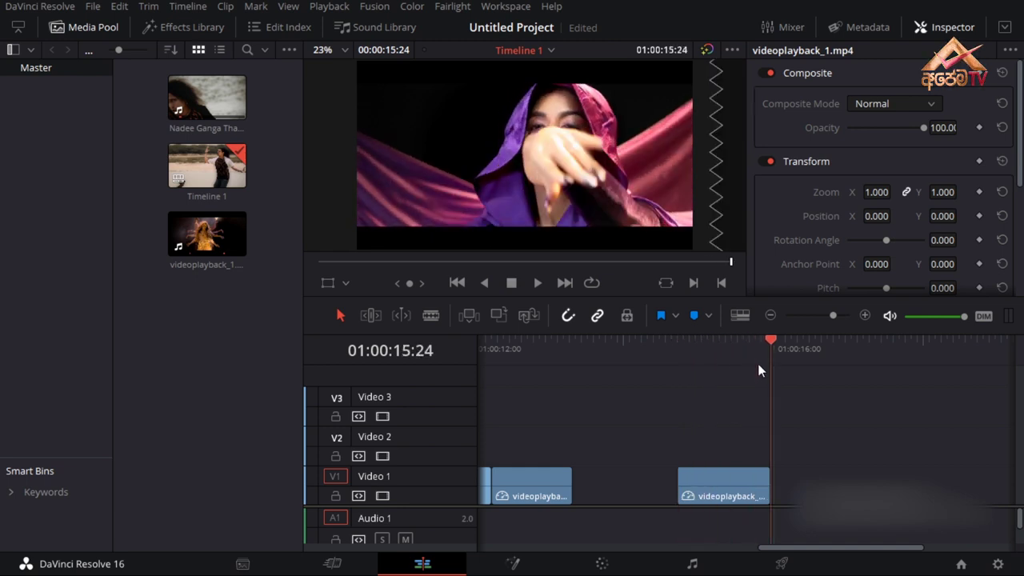
pyautogui.moveTo(758, 363); pyautogui.dragTo(684, 376)
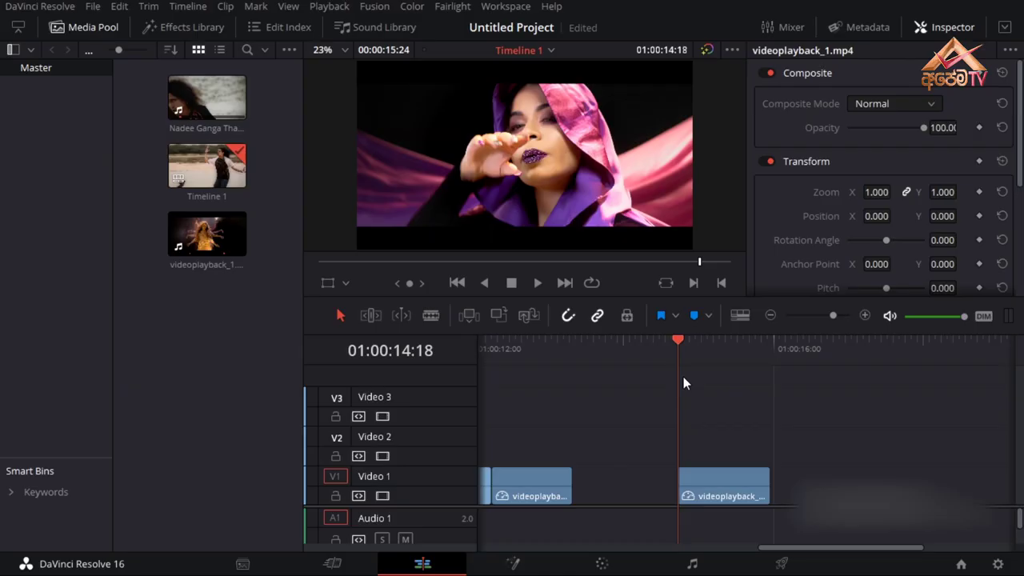
pyautogui.moveTo(683, 377)
pyautogui.mouseDown()
pyautogui.moveTo(744, 379)
pyautogui.moveTo(682, 394)
pyautogui.mouseUp()
# Copy the later videoplayback clip onto Video 2 directly above itself.
pyautogui.click(728, 492)
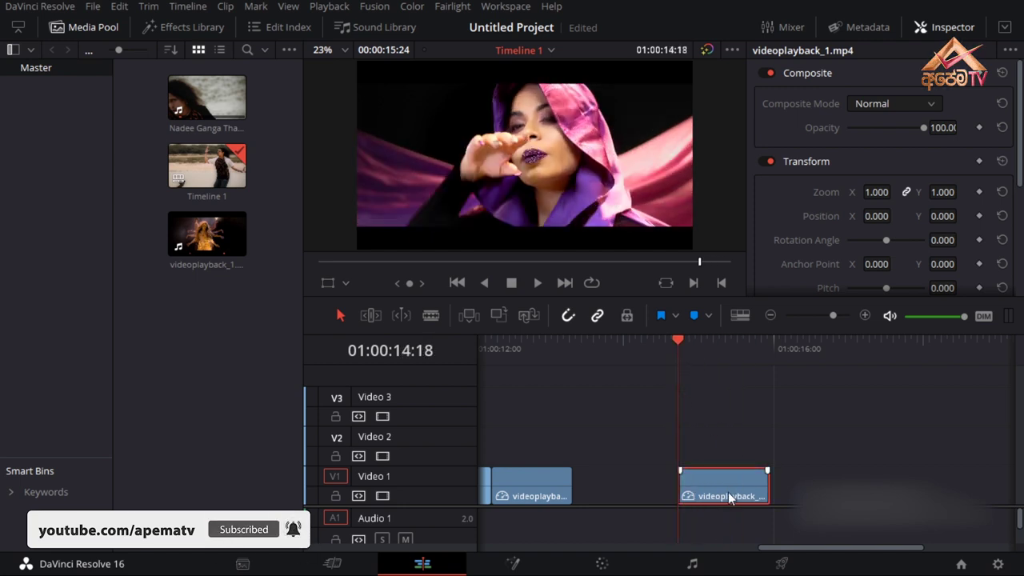
pyautogui.moveTo(715, 487); pyautogui.dragTo(708, 453)
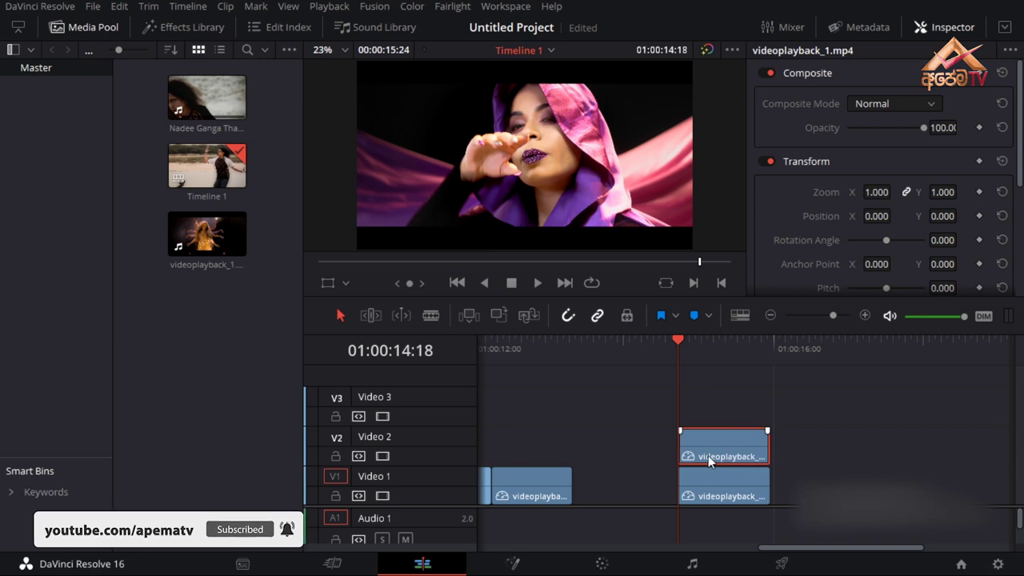
pyautogui.click(710, 352)
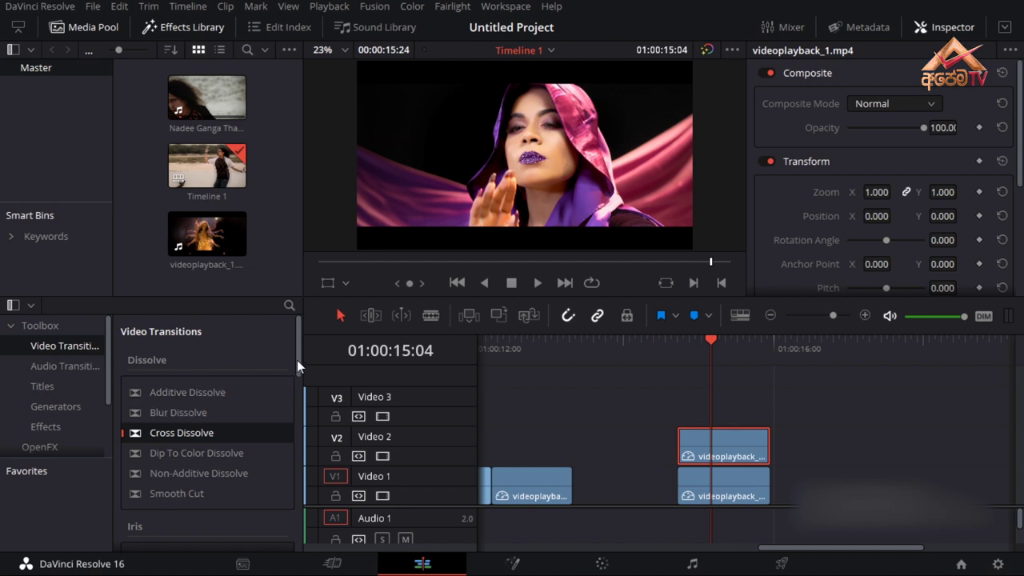
# Apply the OpenFX EdgeDetect effect, found by searching 'edge', to the Video 2 copy.
pyautogui.scroll(-1, 296, 366)
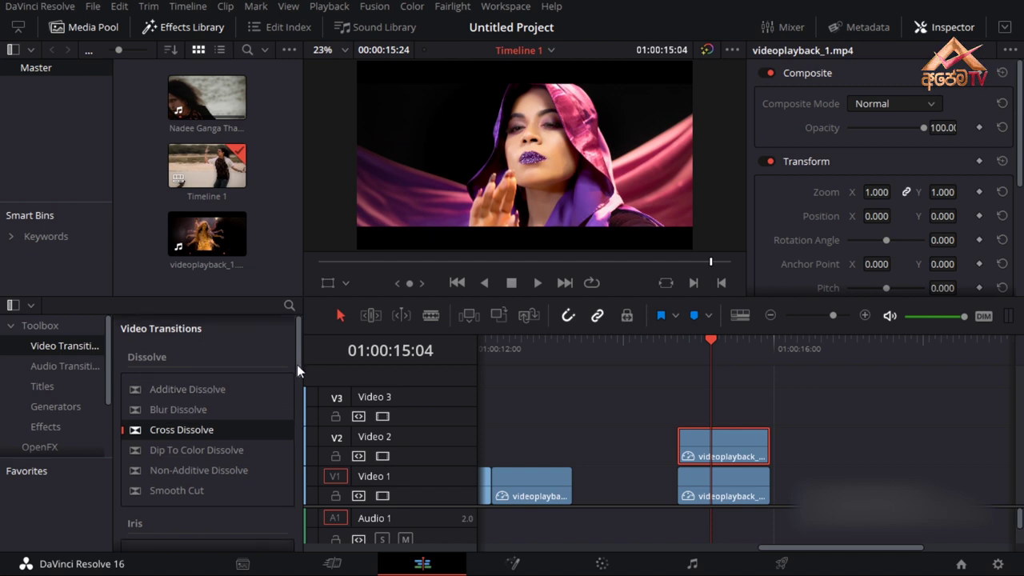
pyautogui.scroll(-3, 297, 365)
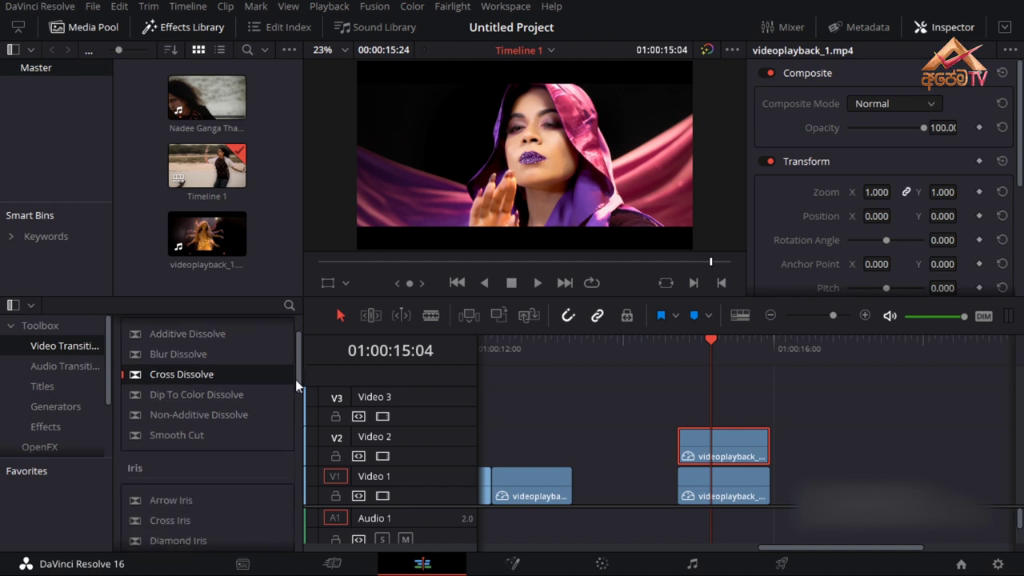
pyautogui.click(53, 440)
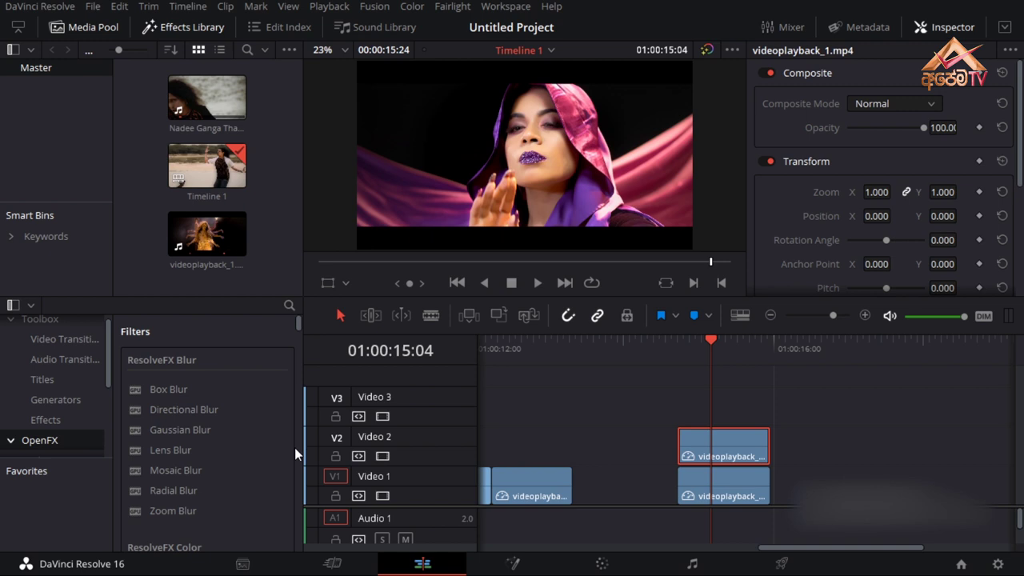
pyautogui.click(289, 306)
pyautogui.write('edge')
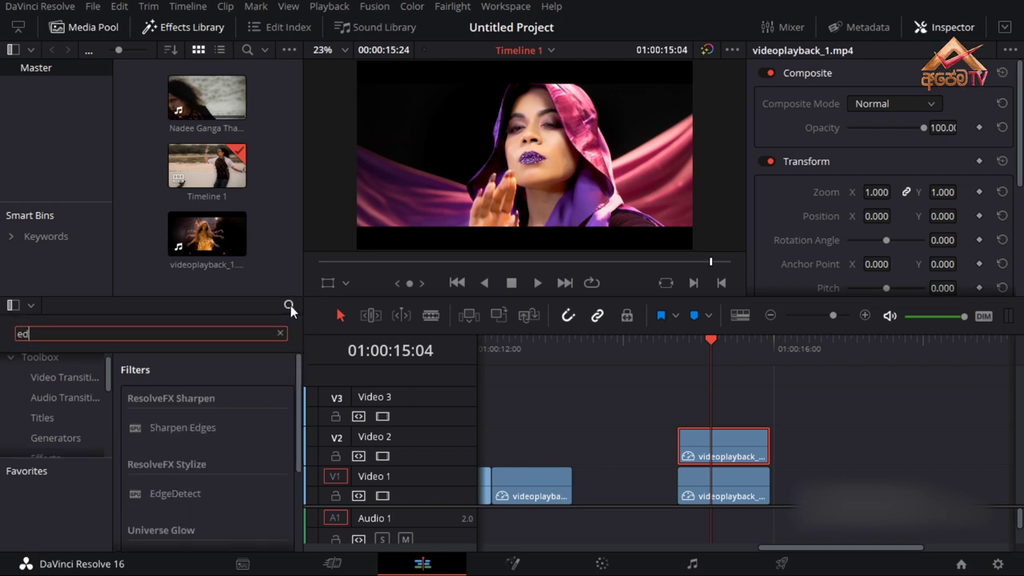
pyautogui.click(135, 496)
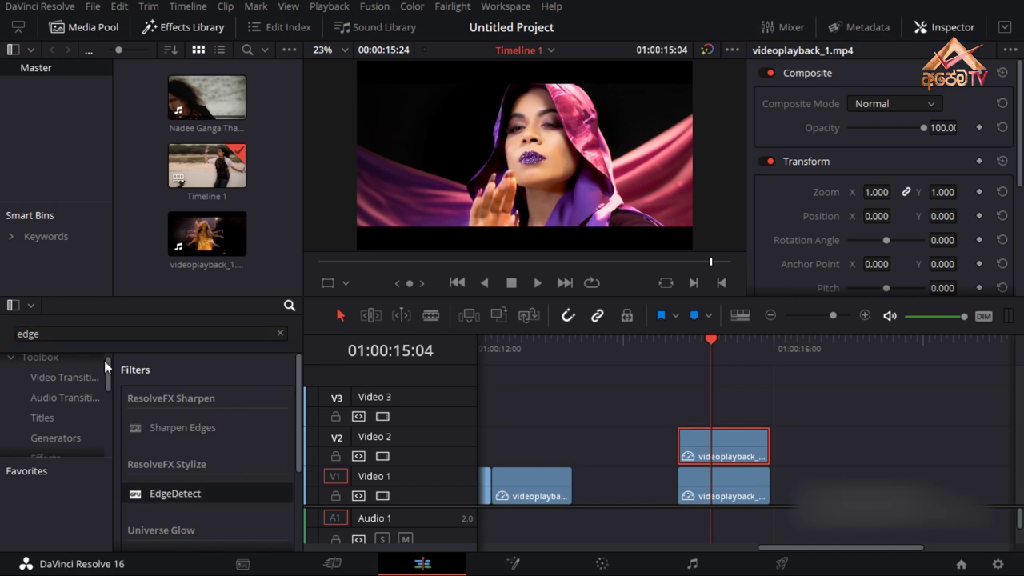
pyautogui.moveTo(133, 494); pyautogui.dragTo(714, 438)
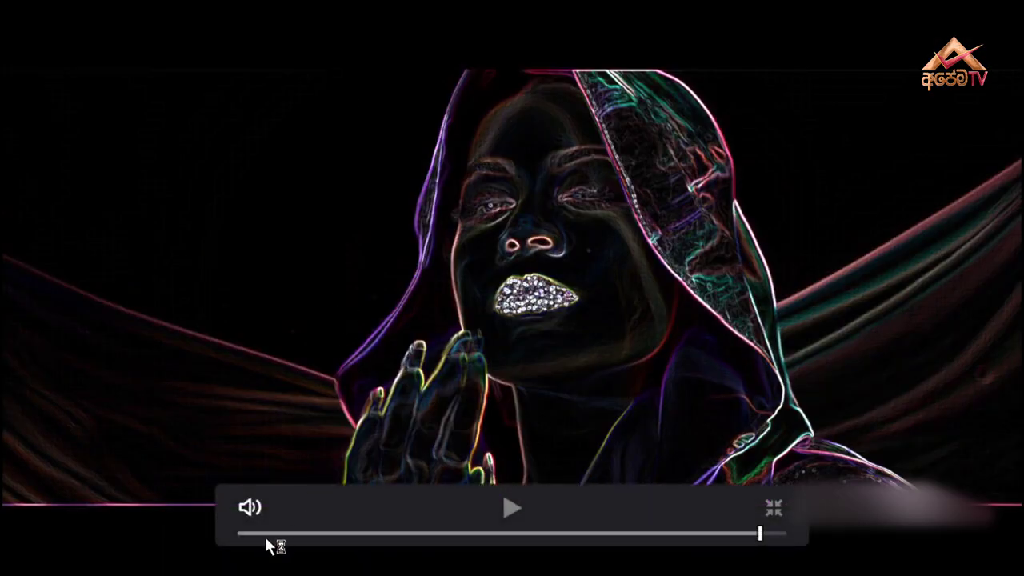
pyautogui.moveTo(760, 533); pyautogui.dragTo(747, 534)
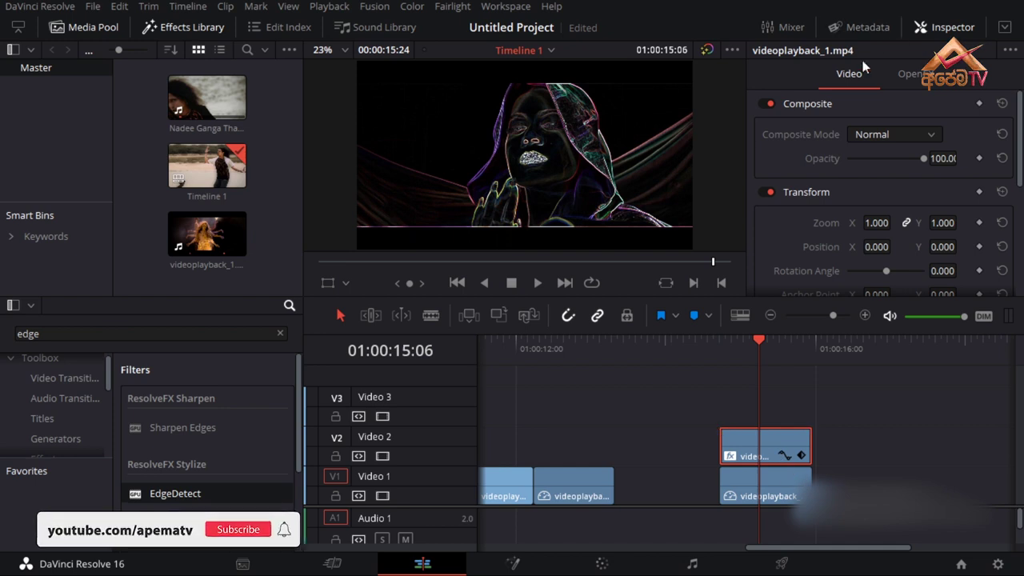
# Raise EdgeDetect Brightness to 2.883 and Denoise Strength to 0.368, then trim the V2 clip's start later.
pyautogui.click(908, 71)
pyautogui.moveTo(864, 185)
pyautogui.mouseDown()
pyautogui.moveTo(902, 185)
pyautogui.moveTo(852, 193)
pyautogui.moveTo(905, 212)
pyautogui.moveTo(862, 211)
pyautogui.moveTo(870, 238)
pyautogui.moveTo(889, 237)
pyautogui.mouseUp()
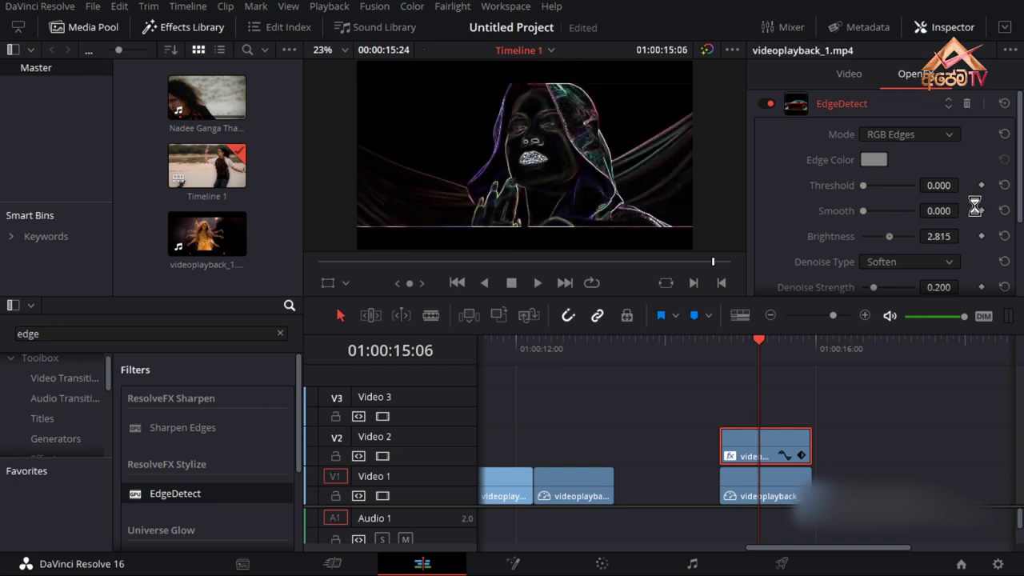
pyautogui.scroll(-3, 998, 206)
pyautogui.scroll(-2, 1000, 224)
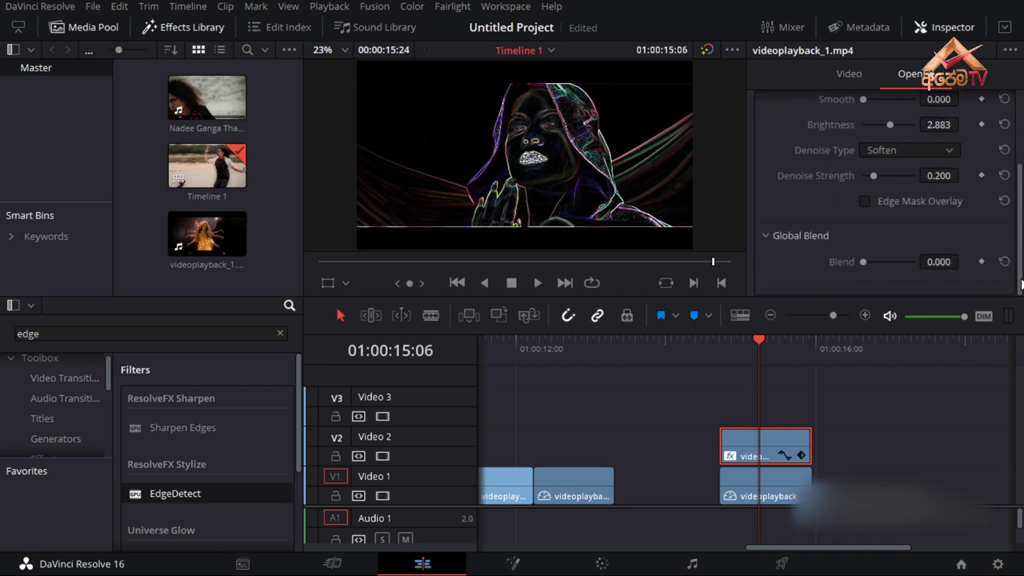
pyautogui.moveTo(872, 176)
pyautogui.mouseDown()
pyautogui.moveTo(886, 176)
pyautogui.moveTo(882, 184)
pyautogui.mouseUp()
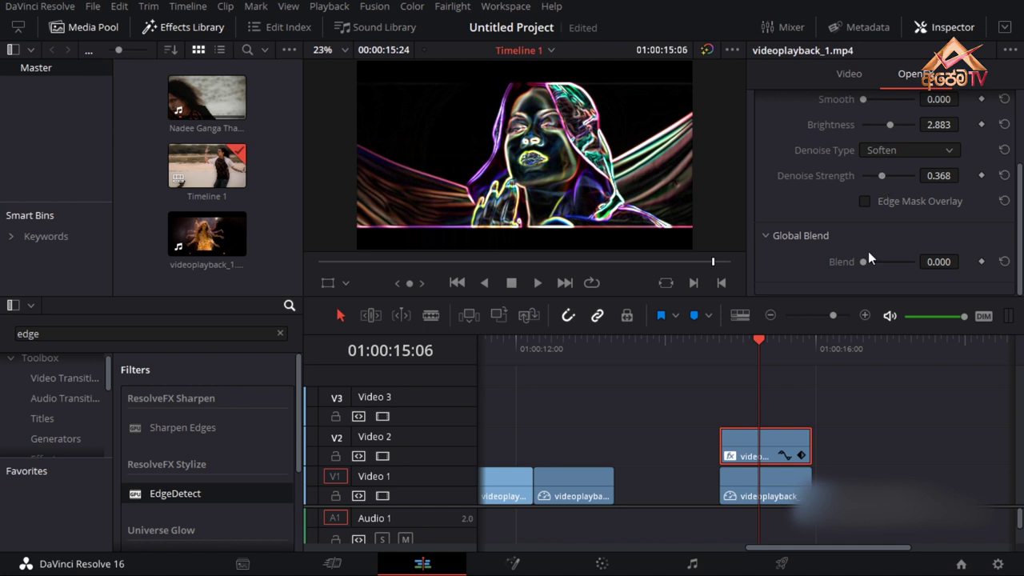
pyautogui.moveTo(727, 450); pyautogui.dragTo(745, 452)
# Trim the right edge of the V2 EdgeDetect clip into a short flash and play it back.
pyautogui.moveTo(809, 446); pyautogui.dragTo(764, 446)
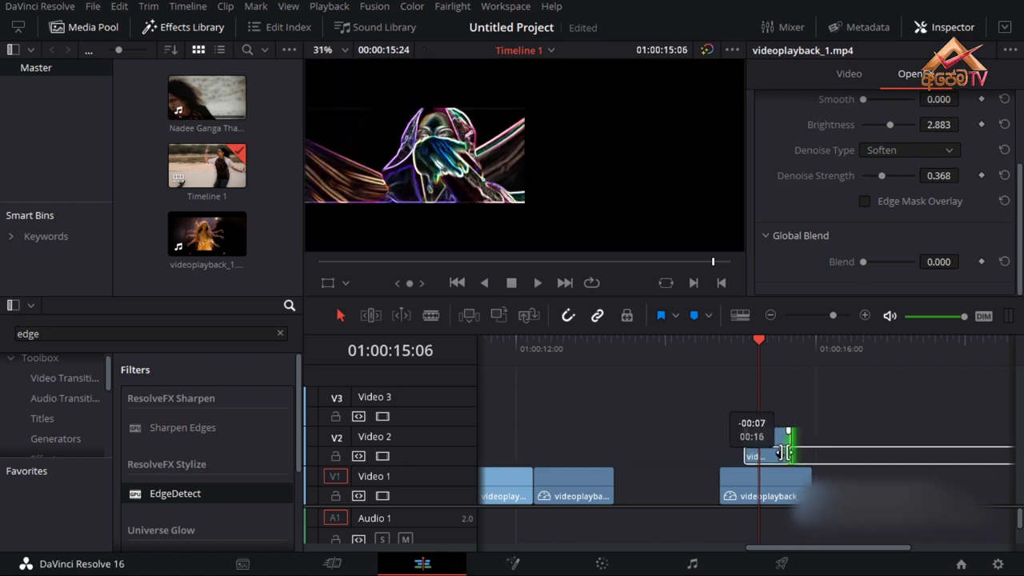
pyautogui.click(712, 343)
pyautogui.press('space')
pyautogui.click(715, 347)
pyautogui.click(714, 347)
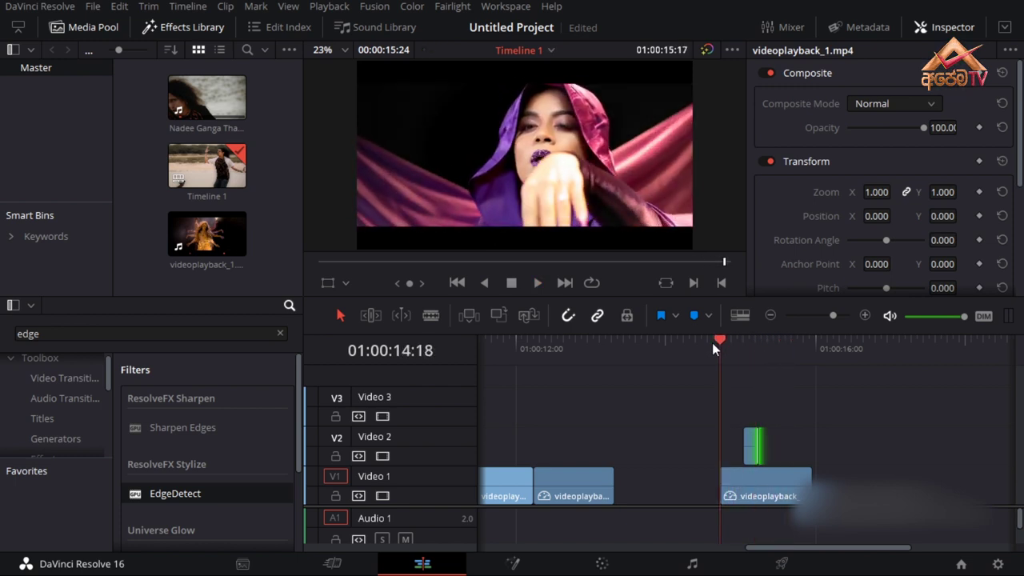
# Lengthen the EdgeDetect flash clip by +00:09.
pyautogui.click(756, 453)
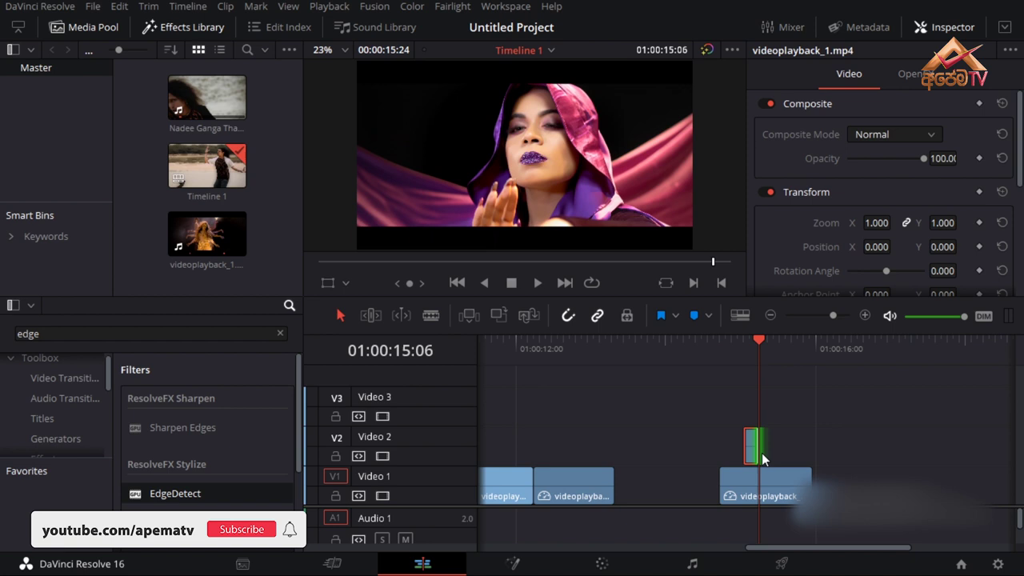
pyautogui.scroll(1, 761, 453)
pyautogui.moveTo(748, 452)
pyautogui.mouseDown()
pyautogui.moveTo(802, 455)
pyautogui.moveTo(718, 397)
pyautogui.mouseUp()
pyautogui.click(652, 344)
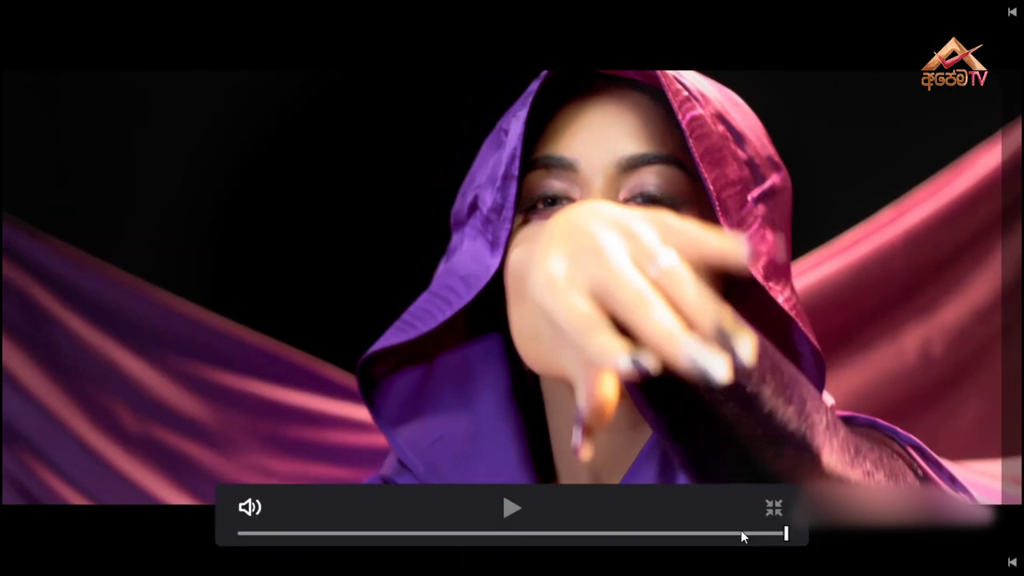
pyautogui.press('Escape')
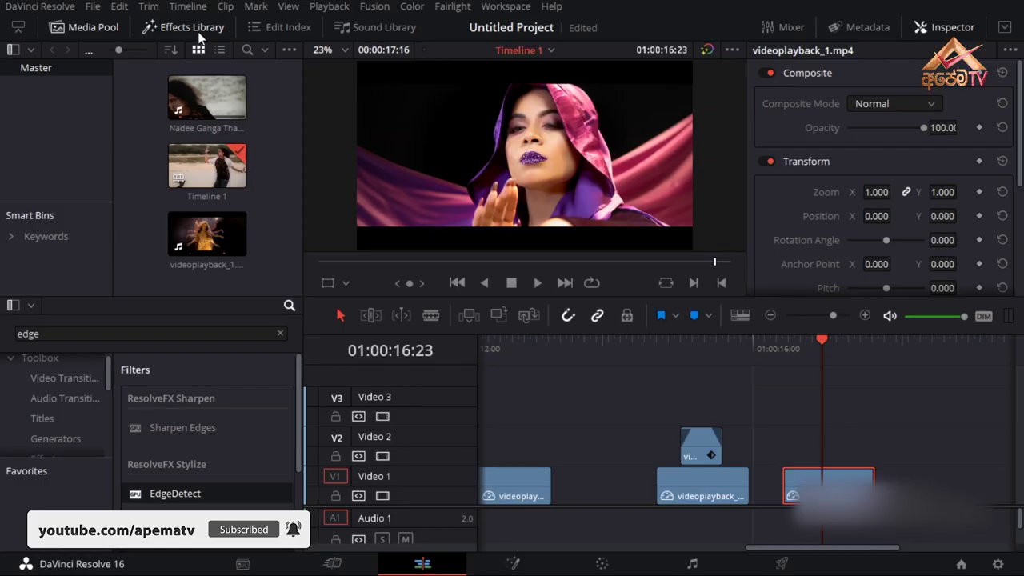
# Replace the 'edge' search with 'rays', drop Light Rays onto the last V1 clip, and scrub to preview.
pyautogui.click(192, 27)
pyautogui.click(192, 27)
pyautogui.doubleClick(78, 336)
pyautogui.write('rays')
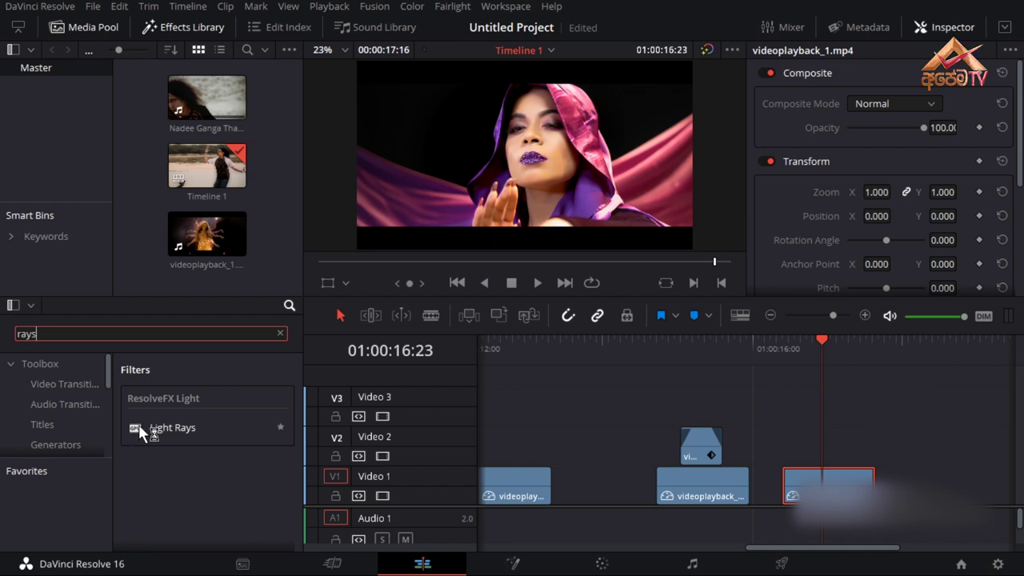
pyautogui.click(138, 425)
pyautogui.moveTo(141, 432); pyautogui.dragTo(863, 487)
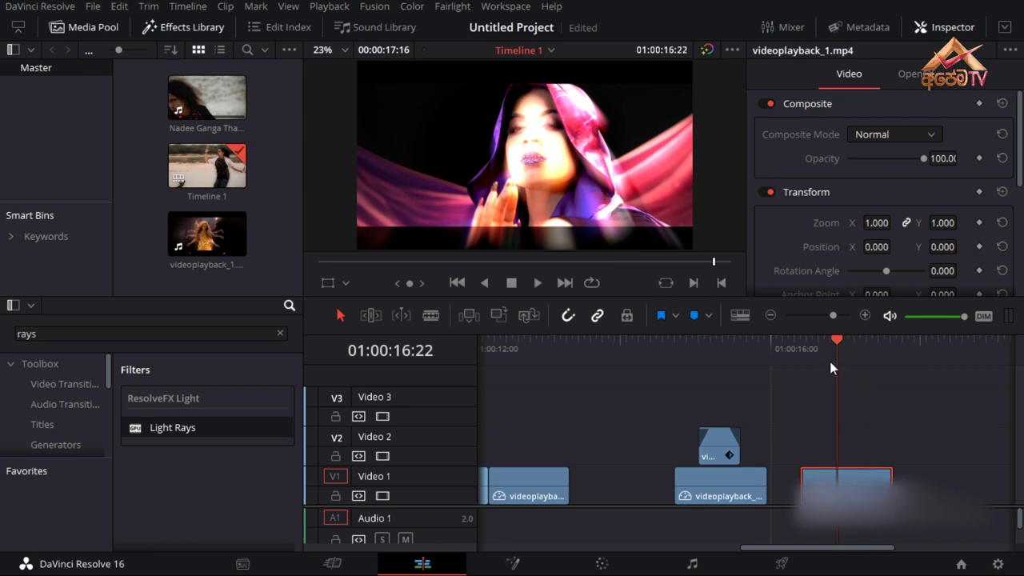
pyautogui.moveTo(825, 343)
pyautogui.mouseDown()
pyautogui.moveTo(819, 350)
pyautogui.moveTo(854, 357)
pyautogui.moveTo(820, 366)
pyautogui.moveTo(855, 370)
pyautogui.moveTo(831, 377)
pyautogui.mouseUp()
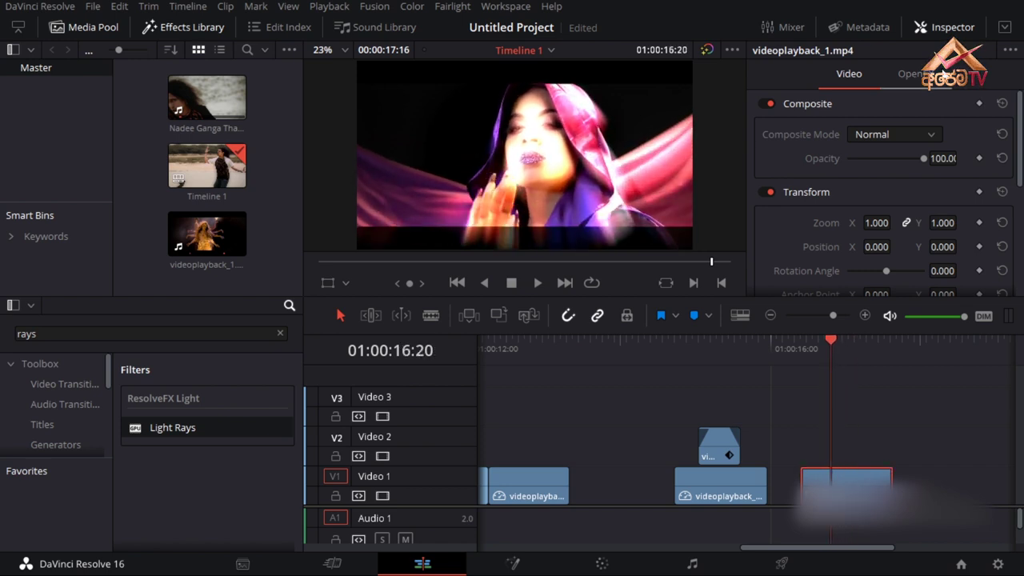
# Set the Light Rays direction to At An Angle and reduce the angle.
pyautogui.click(915, 73)
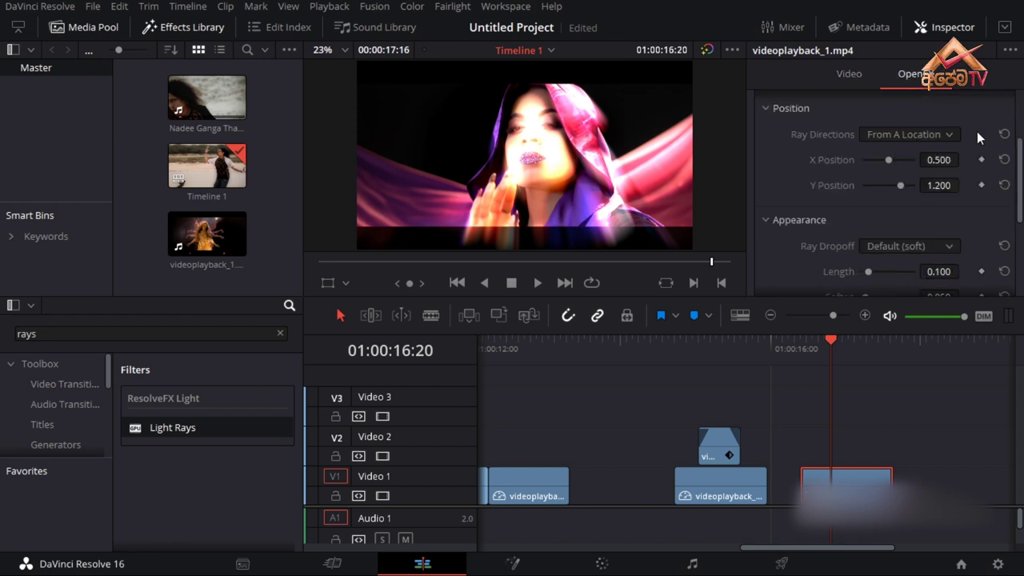
pyautogui.click(928, 134)
pyautogui.click(920, 148)
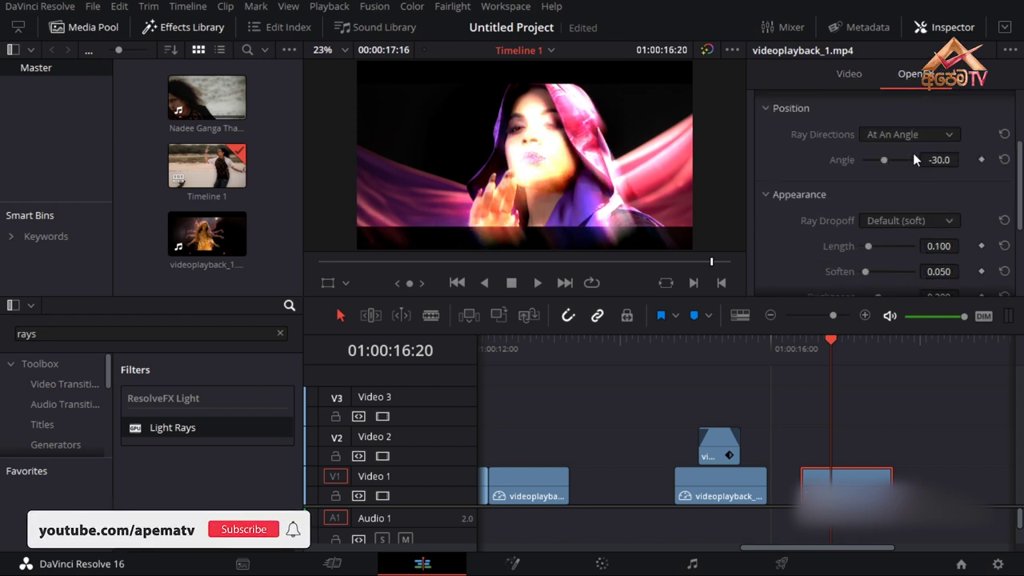
pyautogui.moveTo(883, 160); pyautogui.dragTo(902, 162)
# Switch rays to From A Location at X -1.000, Y -0.206 and preview the result.
pyautogui.click(915, 134)
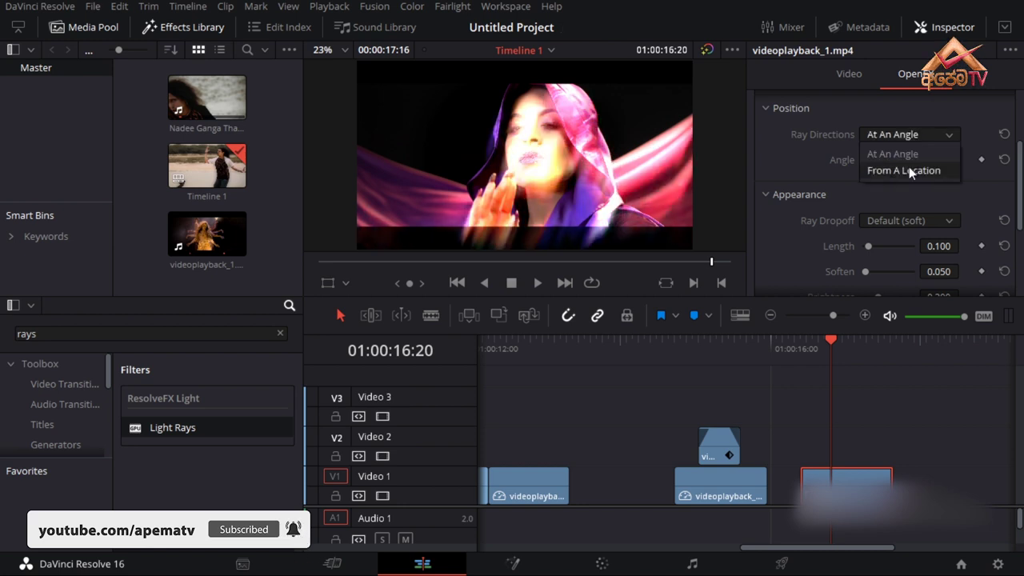
pyautogui.click(908, 170)
pyautogui.moveTo(885, 161); pyautogui.dragTo(887, 169)
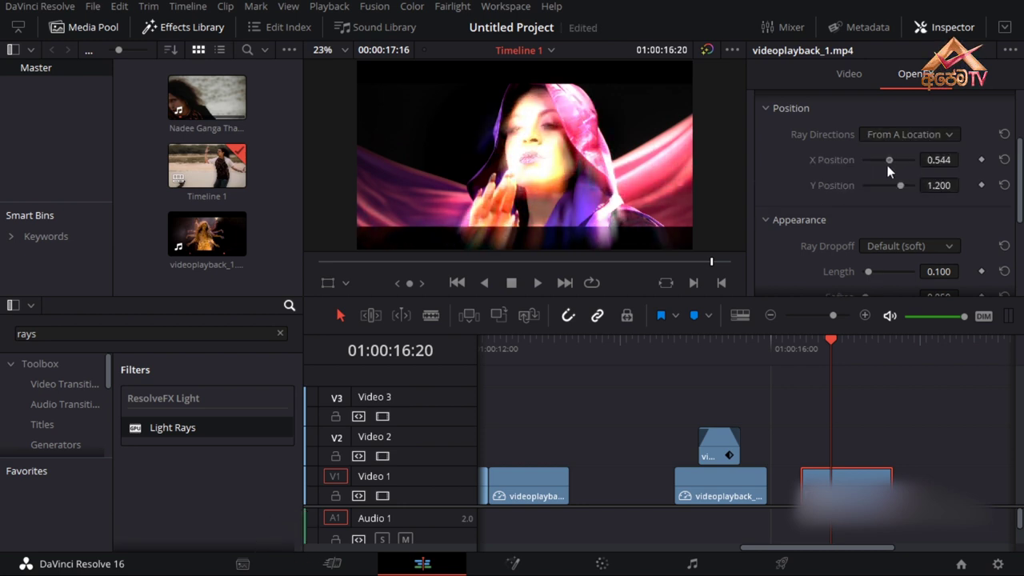
pyautogui.press('space')
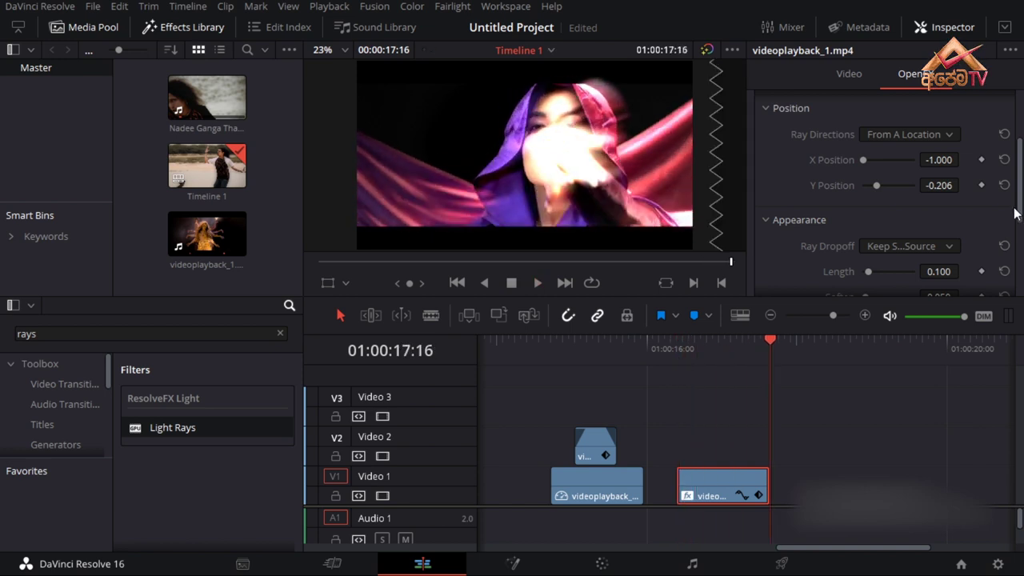
pyautogui.moveTo(811, 349); pyautogui.dragTo(831, 365)
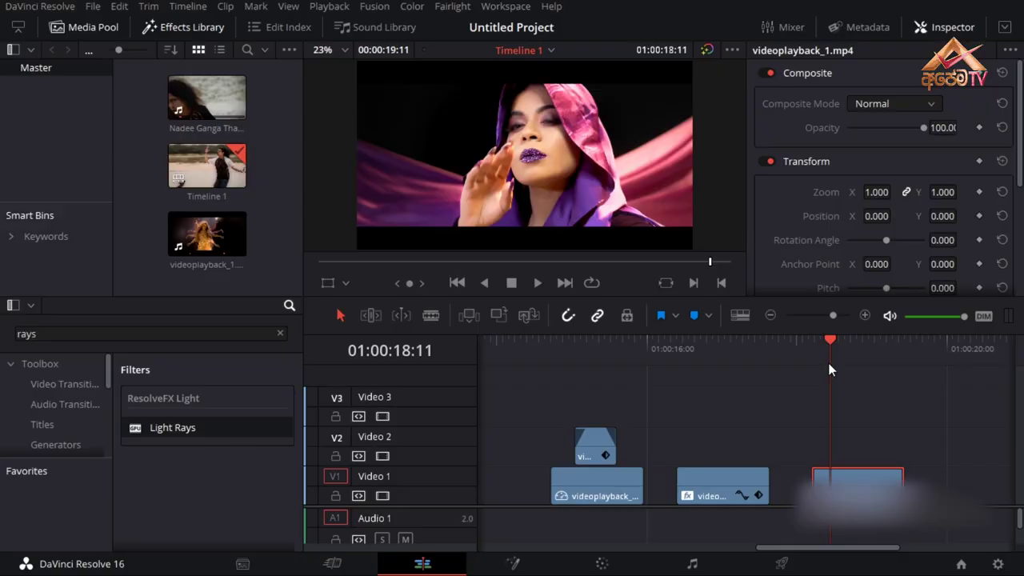
# Delete 'rays' from the effects search and expand OpenFX to show the full filter list.
pyautogui.doubleClick(81, 337)
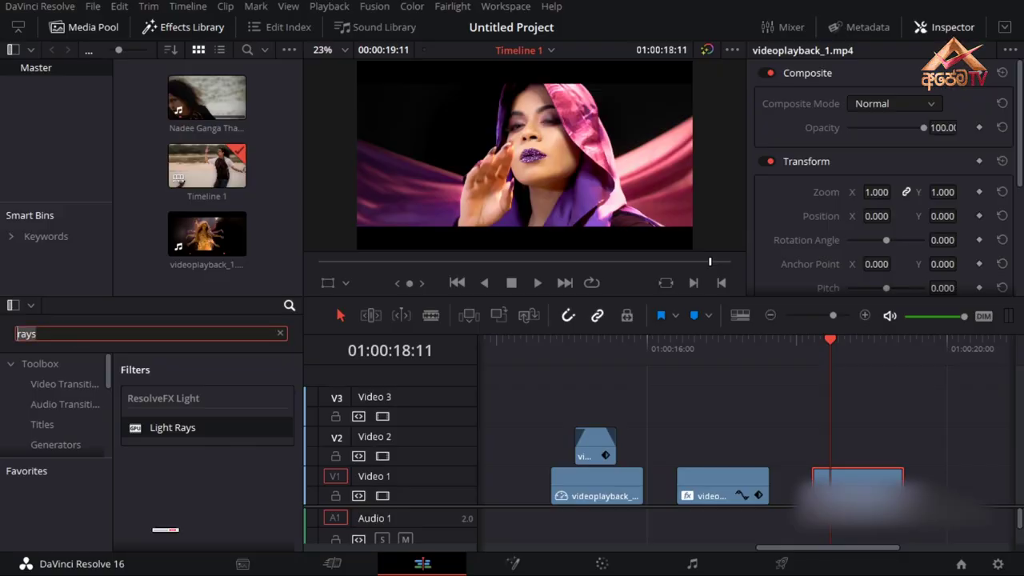
pyautogui.press('BackSpace')
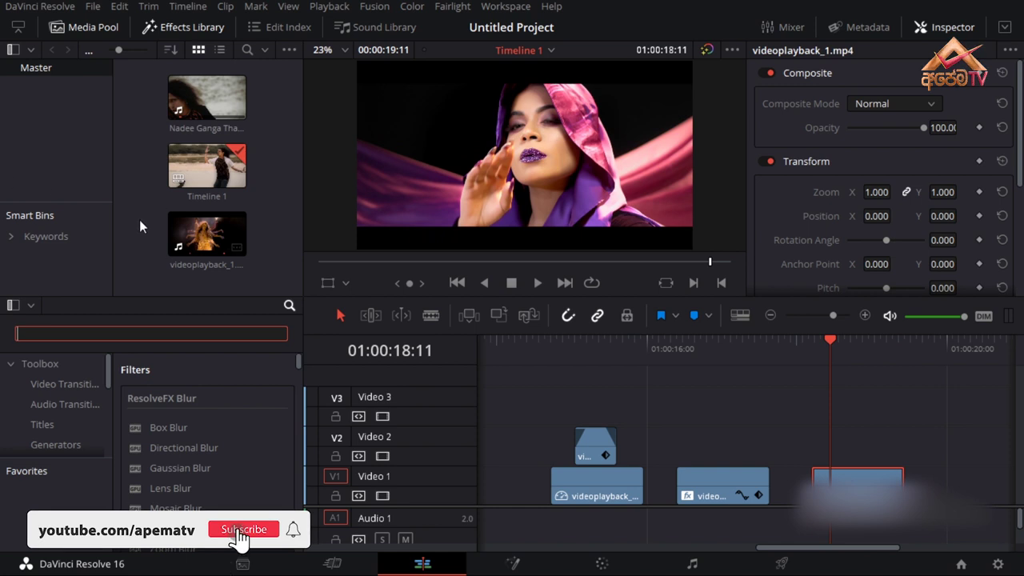
pyautogui.click(167, 27)
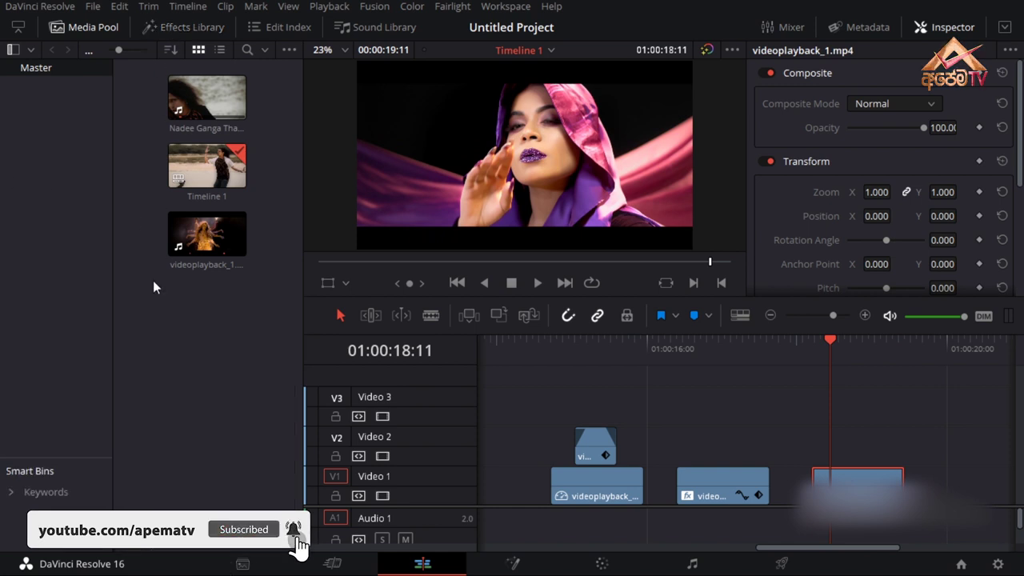
pyautogui.click(167, 28)
pyautogui.moveTo(108, 375); pyautogui.dragTo(110, 405)
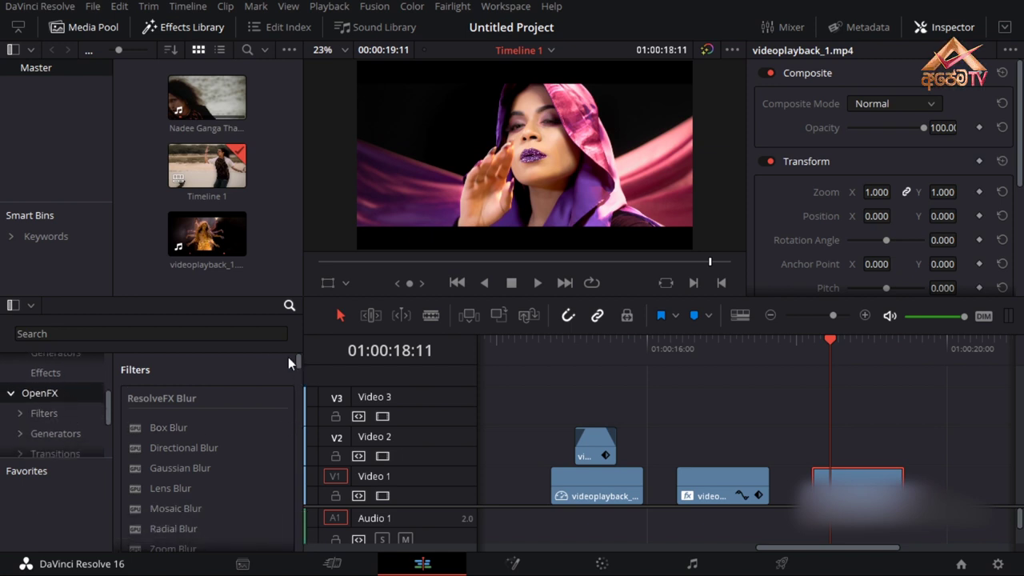
pyautogui.click(55, 336)
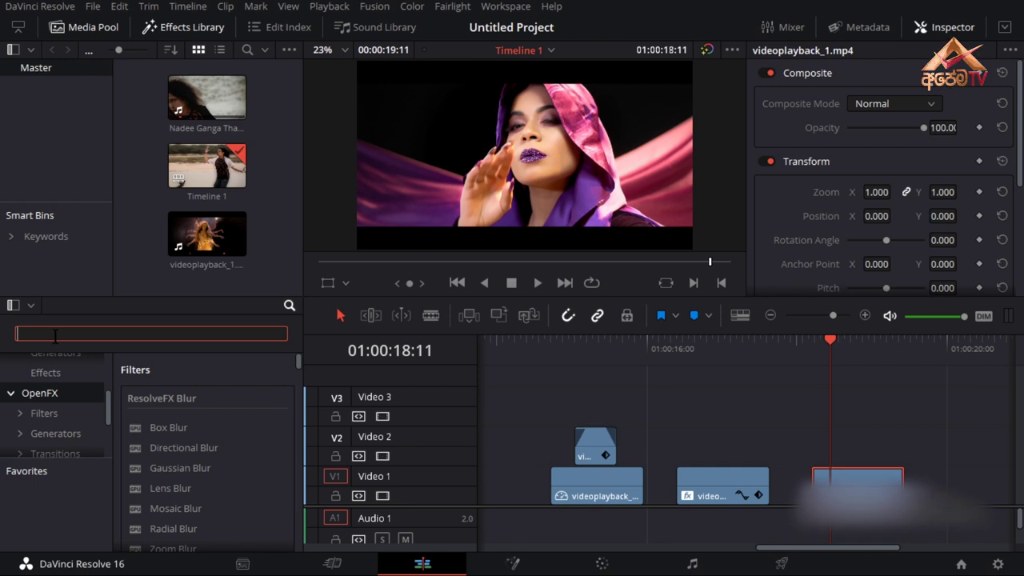
# Search 'shake', drop Camera Shake onto the last Video 1 clip, and preview it.
pyautogui.write('shake')
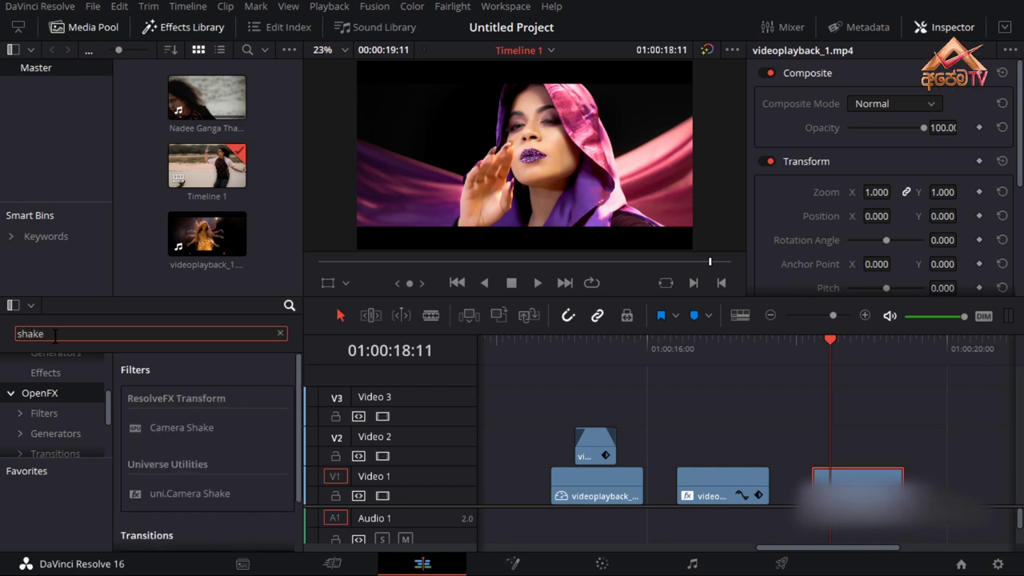
pyautogui.moveTo(170, 428)
pyautogui.mouseDown()
pyautogui.moveTo(351, 519)
pyautogui.moveTo(785, 497)
pyautogui.moveTo(852, 478)
pyautogui.mouseUp()
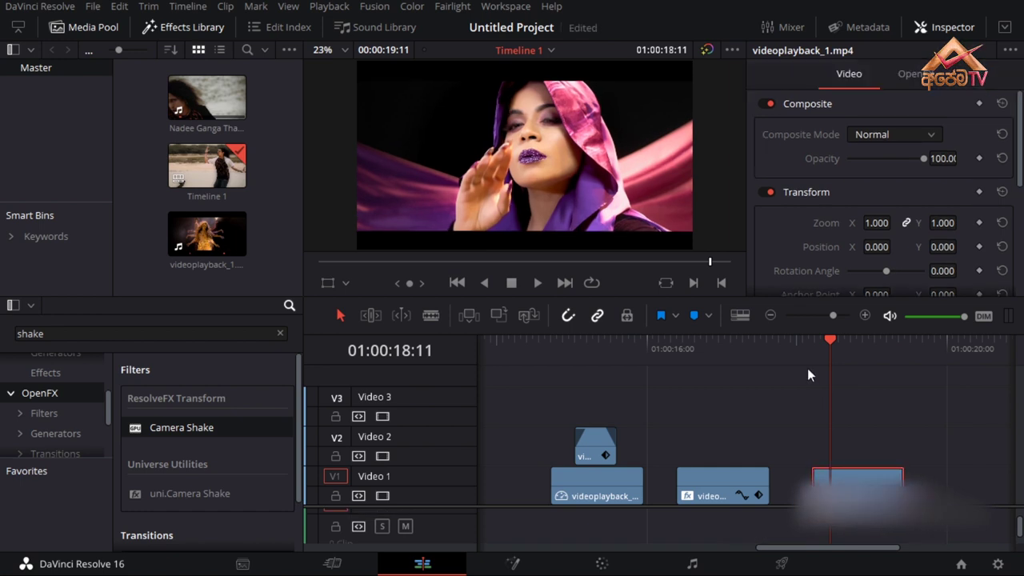
pyautogui.press('space')
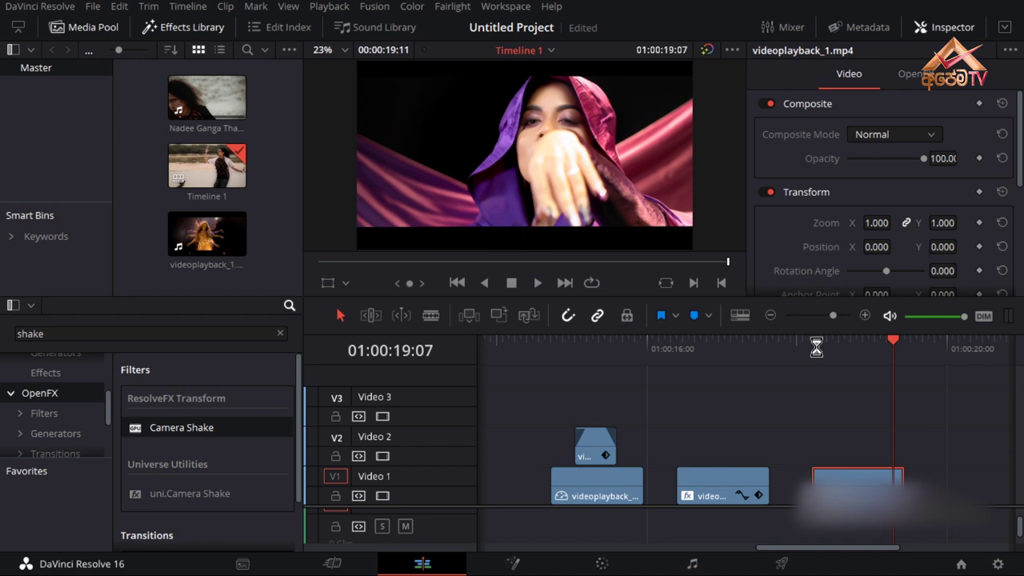
pyautogui.click(811, 347)
pyautogui.click(813, 347)
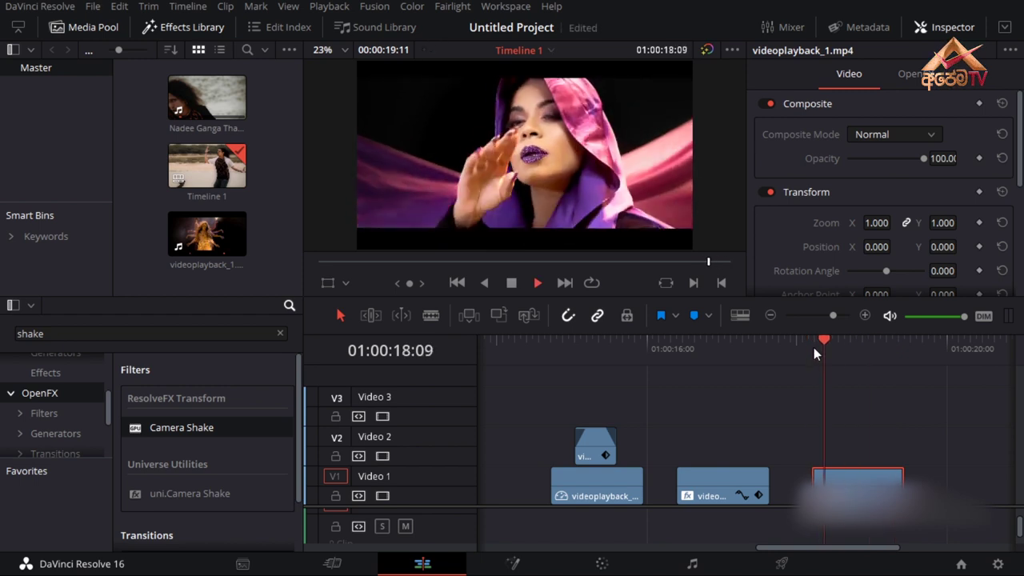
pyautogui.moveTo(813, 347); pyautogui.dragTo(839, 446)
# Raise the Camera Shake PTR Speed to 2.000 and play the clip back.
pyautogui.click(838, 479)
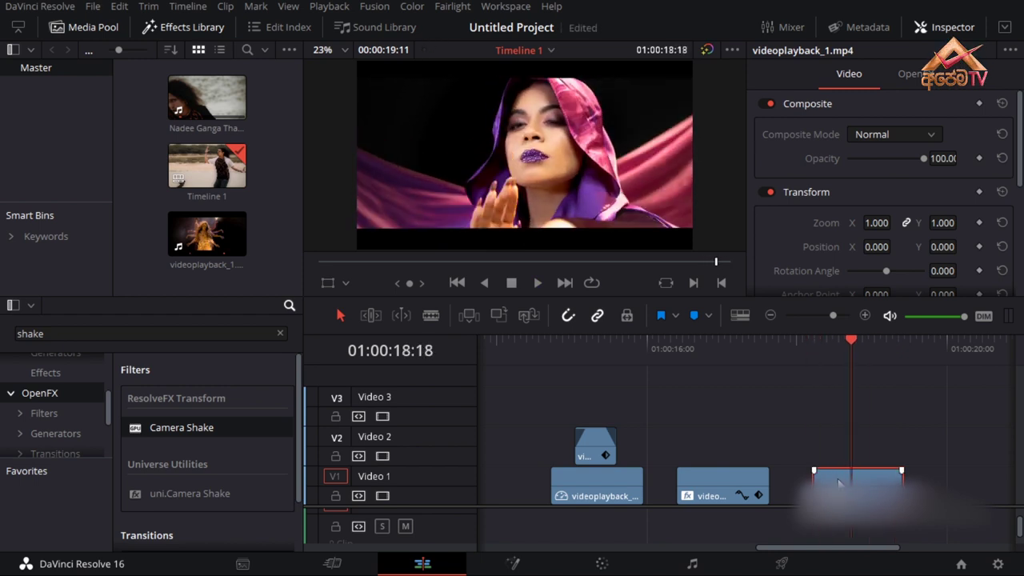
pyautogui.click(903, 76)
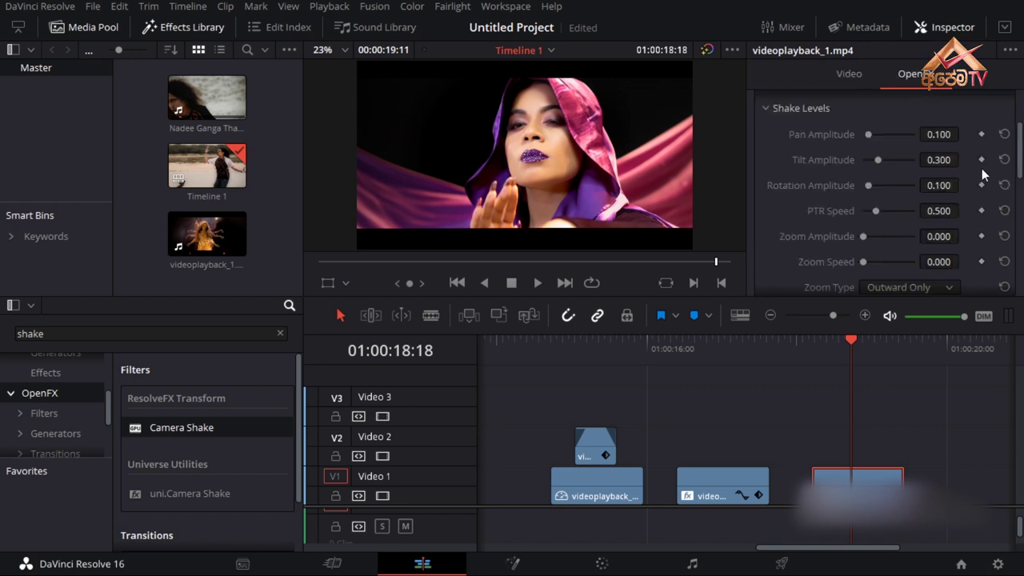
pyautogui.moveTo(875, 210); pyautogui.dragTo(914, 211)
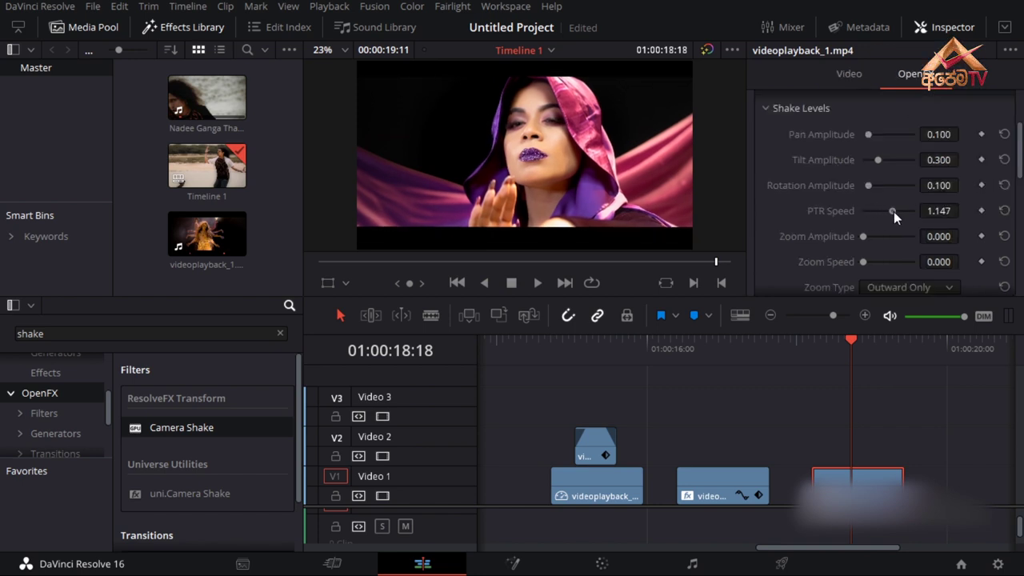
pyautogui.press('/')
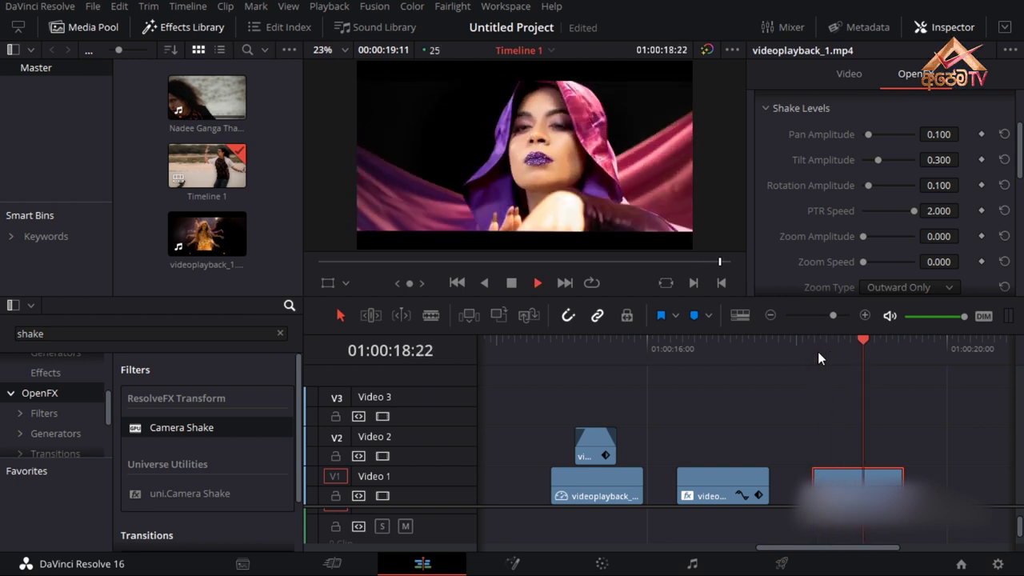
pyautogui.press('space')
pyautogui.press('space')
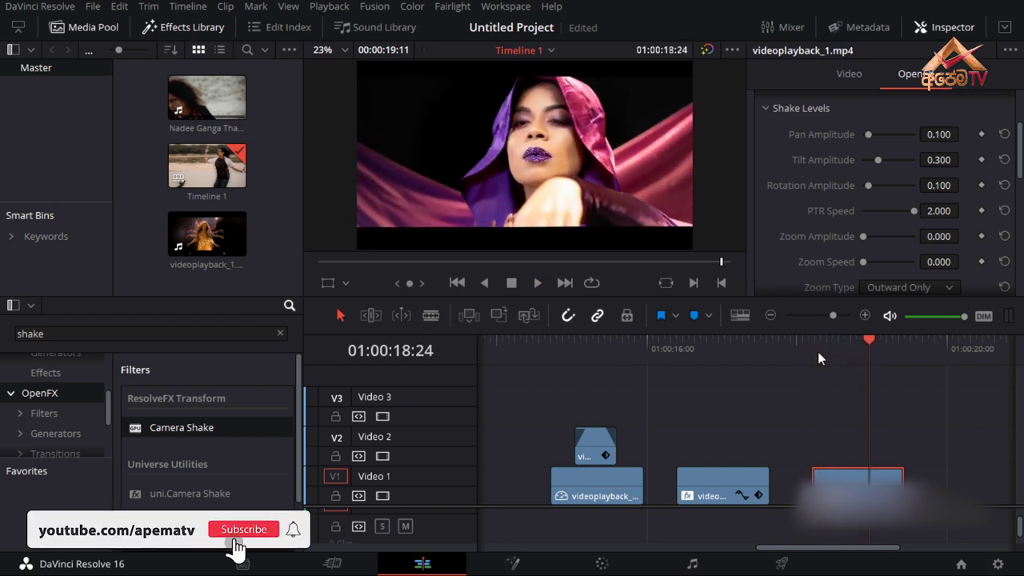
# Search 'mirror' and try Mirrors on the last Video 1 clip, scrubbing to check it.
pyautogui.click(818, 352)
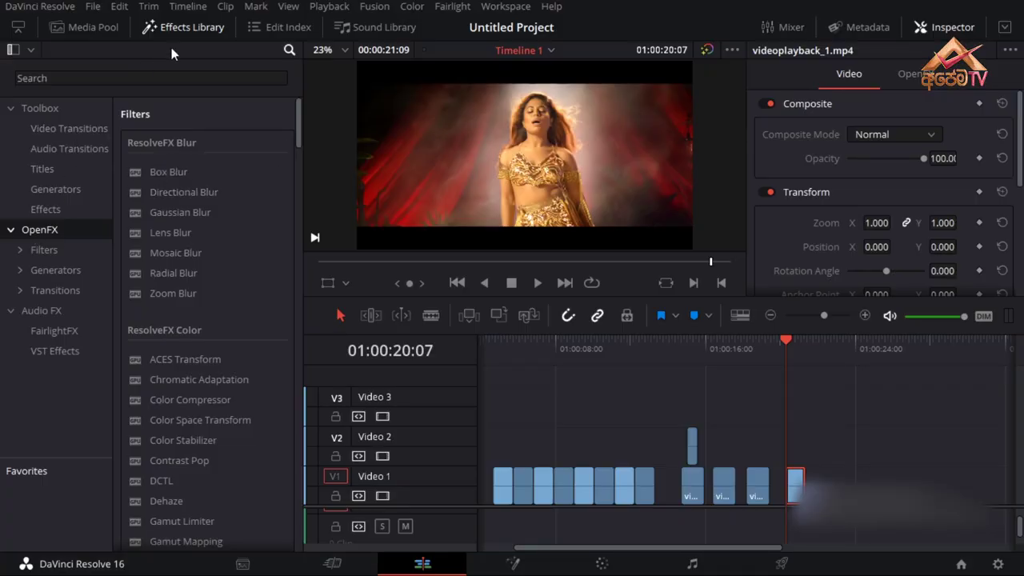
pyautogui.click(83, 78)
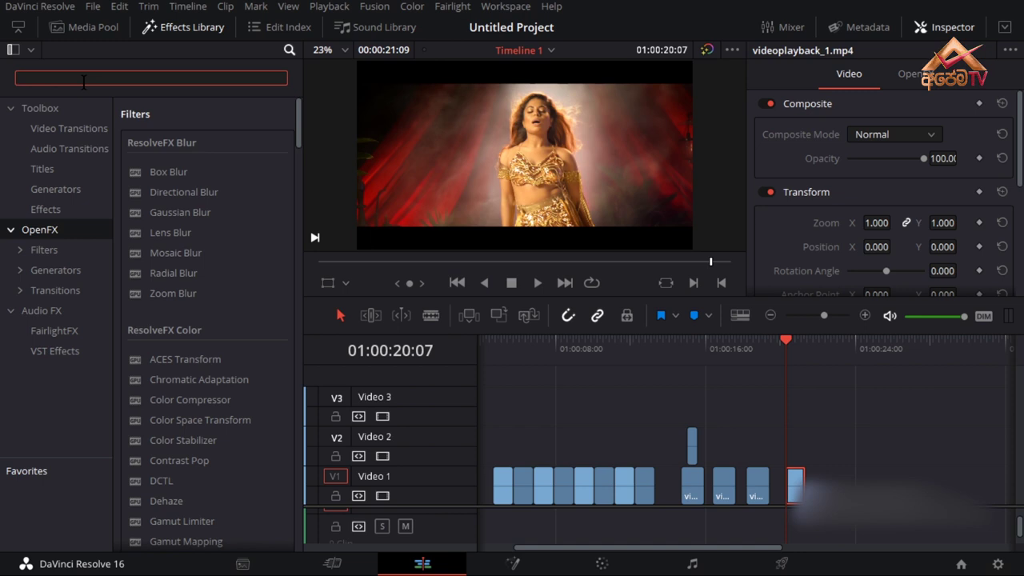
pyautogui.write('mirror')
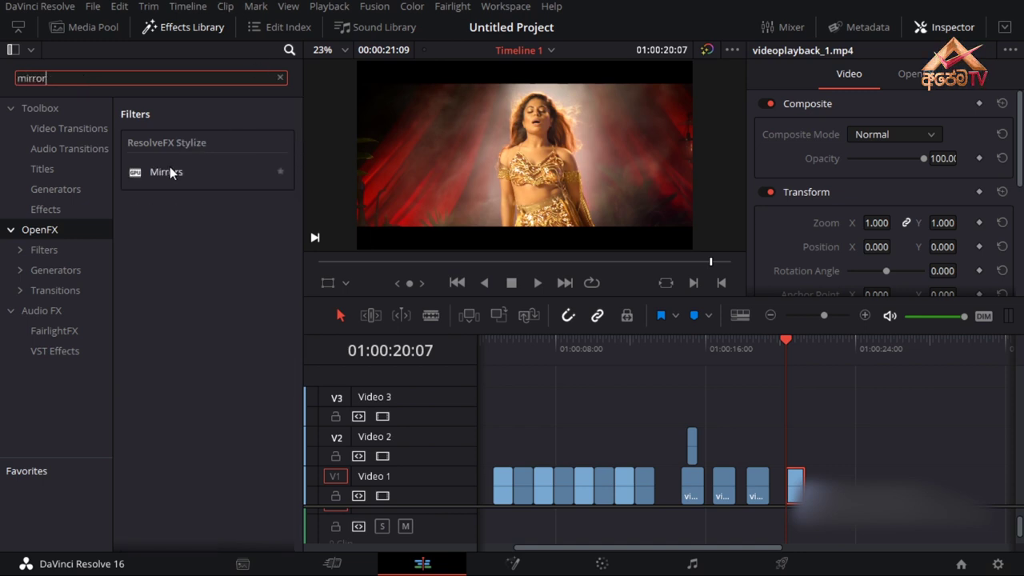
pyautogui.moveTo(170, 173); pyautogui.dragTo(796, 485)
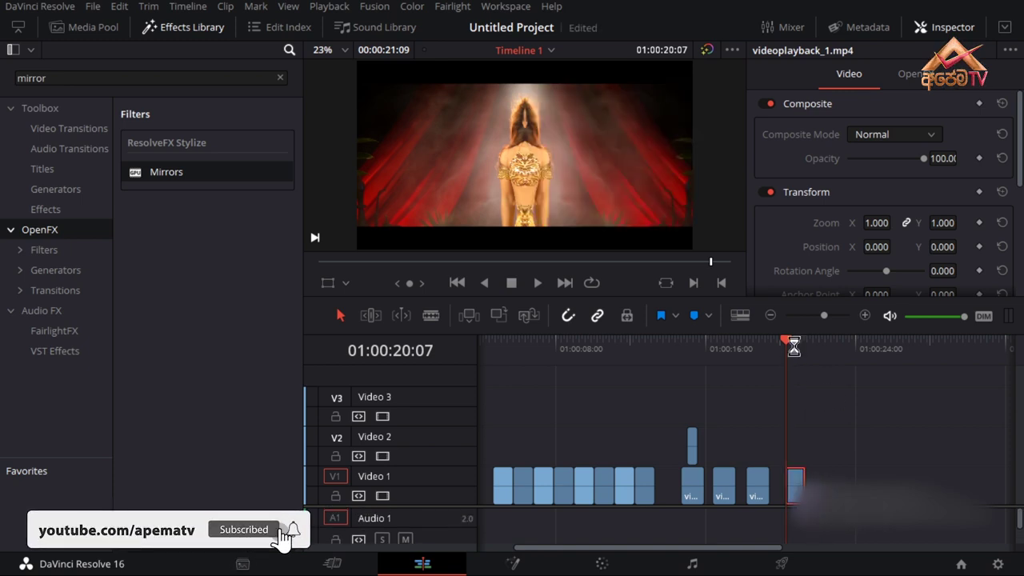
pyautogui.scroll(3, 800, 408)
pyautogui.moveTo(761, 341)
pyautogui.mouseDown()
pyautogui.moveTo(811, 345)
pyautogui.moveTo(740, 356)
pyautogui.moveTo(826, 350)
pyautogui.mouseUp()
# Undo Mirrors on V1, duplicate the clip at 20:07 onto Video 2, and apply Mirrors there.
pyautogui.click(748, 352)
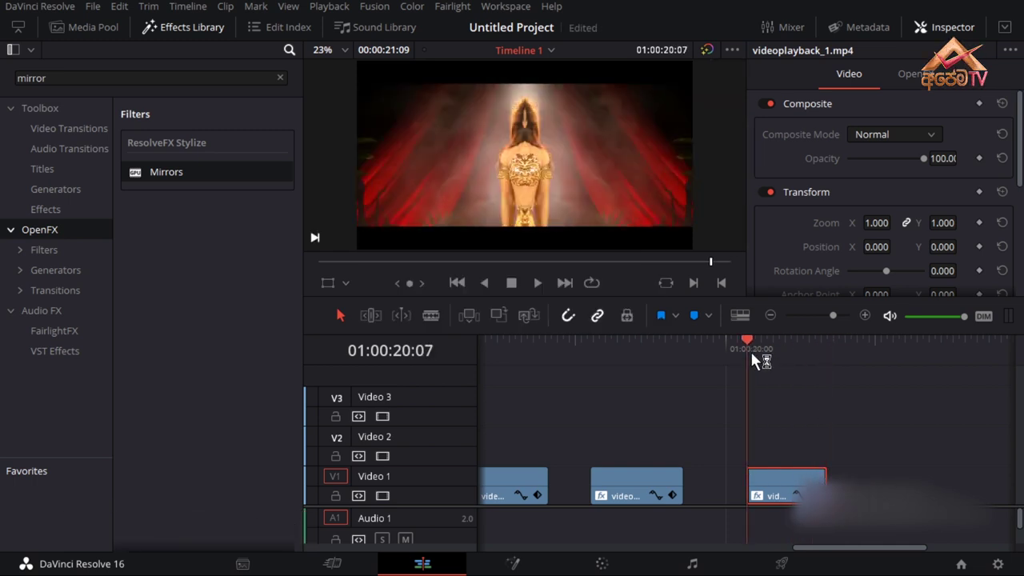
pyautogui.hotkey('ctrl', 'z')
pyautogui.moveTo(776, 461); pyautogui.dragTo(776, 450)
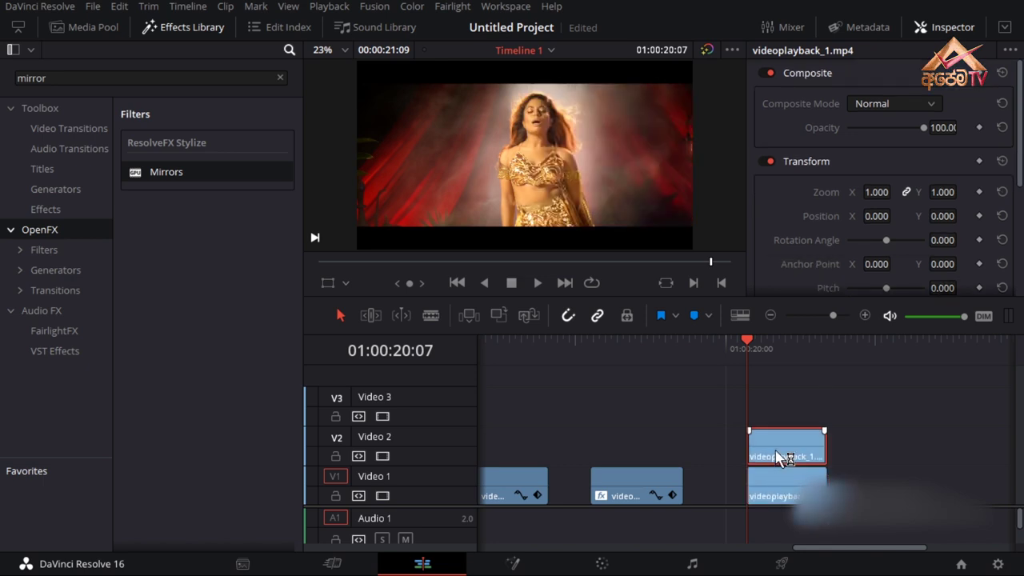
pyautogui.moveTo(168, 179)
pyautogui.mouseDown()
pyautogui.moveTo(769, 436)
pyautogui.moveTo(756, 432)
pyautogui.mouseUp()
# Replay the mirrored section from 20:07, then clear the effects search.
pyautogui.press('space')
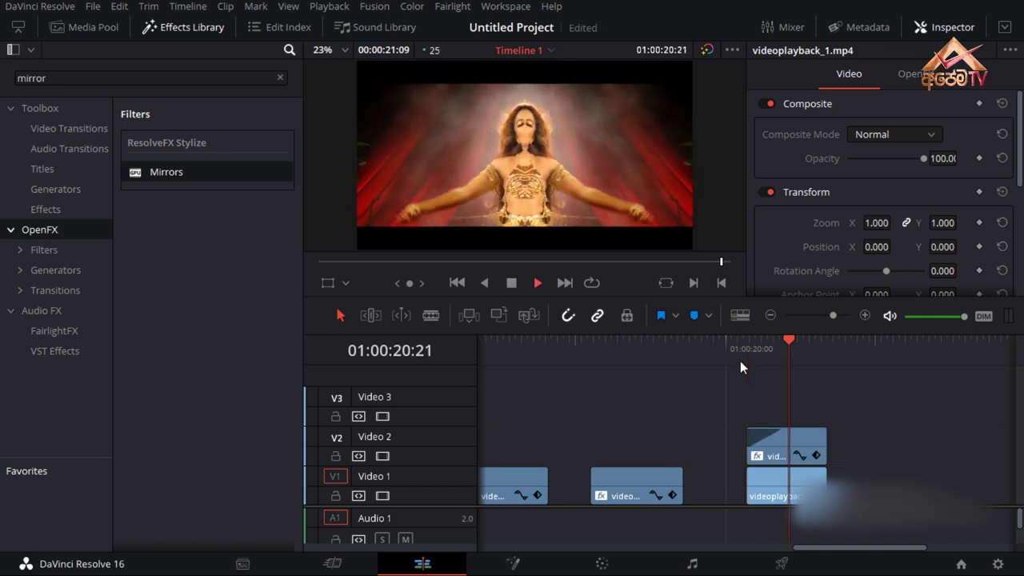
pyautogui.click(737, 344)
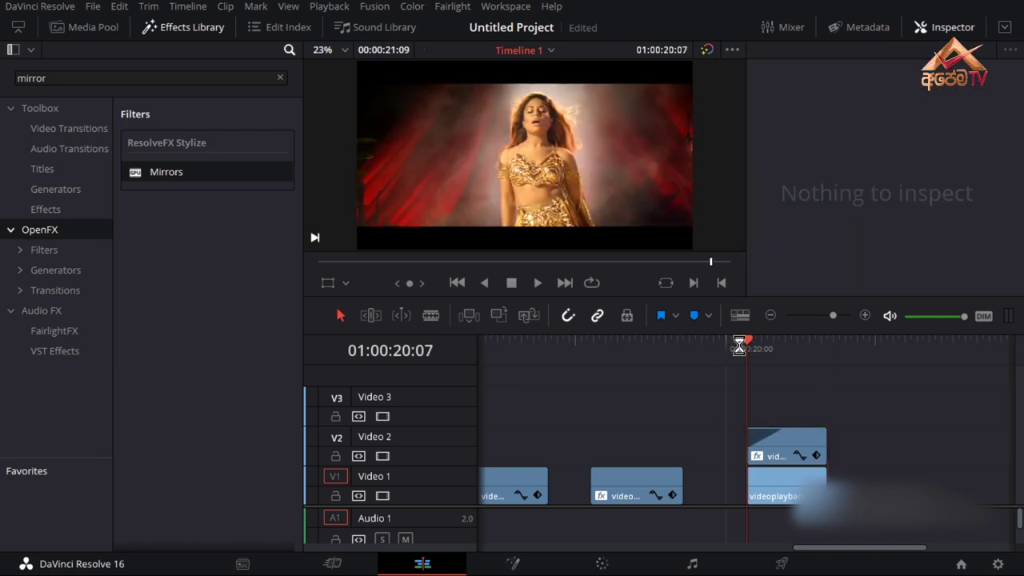
pyautogui.press('space')
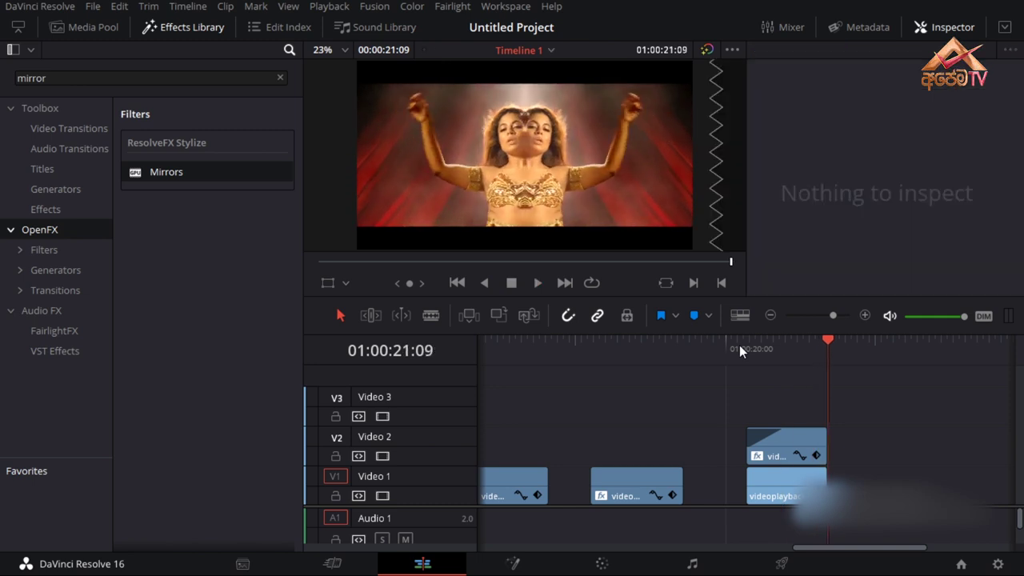
pyautogui.click(739, 345)
pyautogui.press('space')
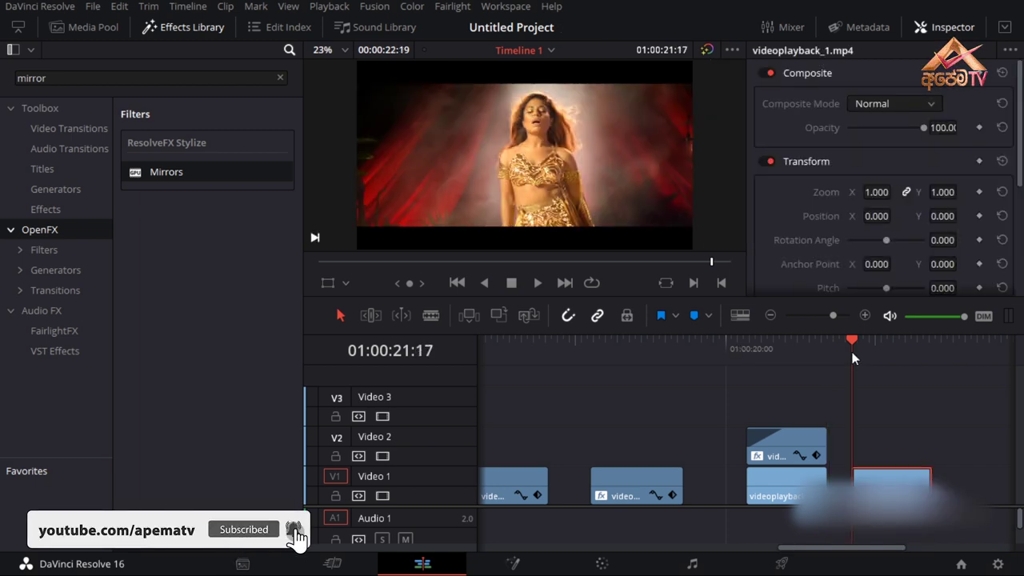
pyautogui.click(76, 77)
pyautogui.press('BackSpace')
pyautogui.press('BackSpace')
pyautogui.press('BackSpace')
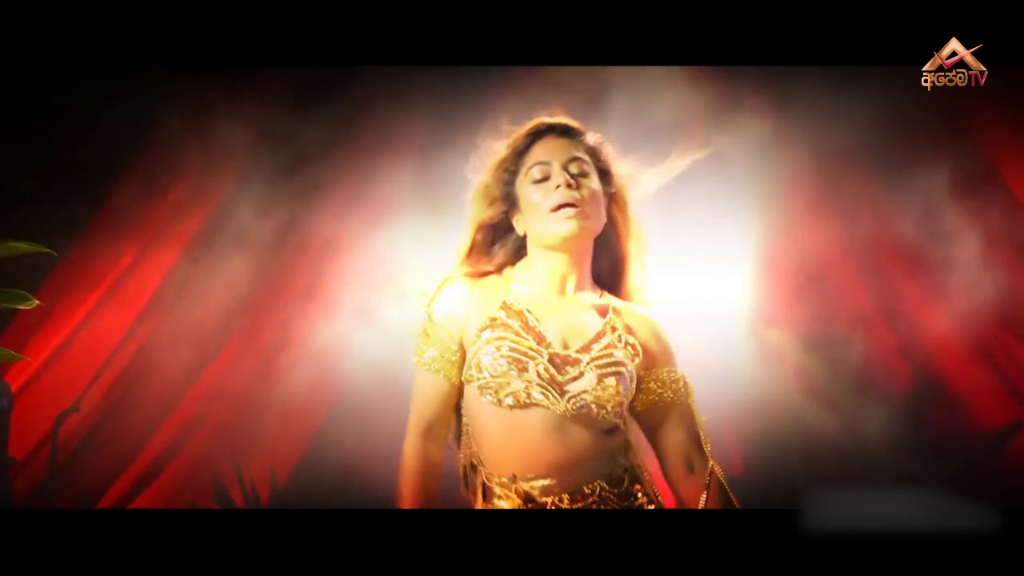
# Search 'sca' and apply Scanlines to the next Video 1 clip, moving to 22:03.
pyautogui.write('scal')
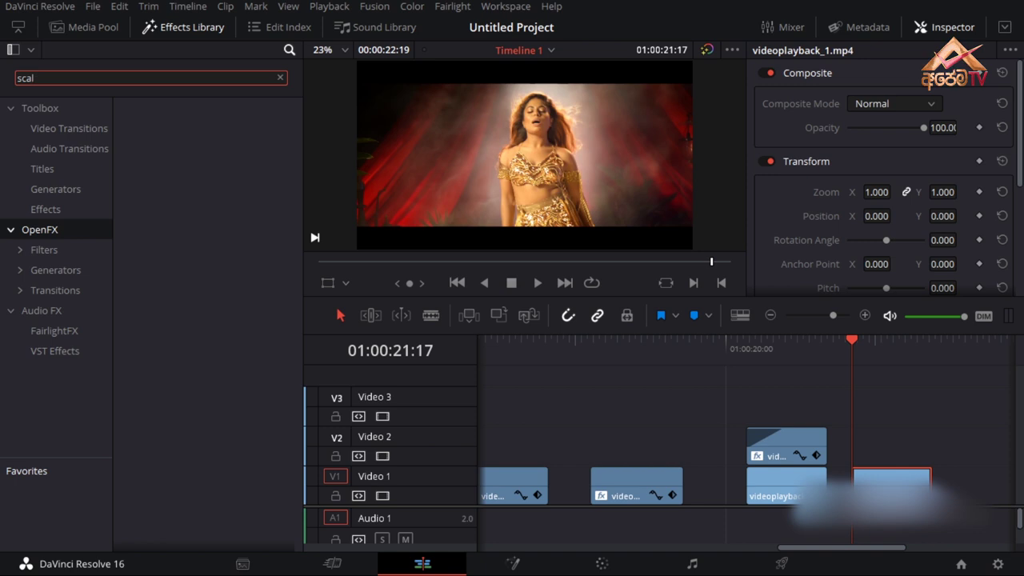
pyautogui.press('BackSpace')
pyautogui.moveTo(180, 171)
pyautogui.mouseDown()
pyautogui.moveTo(849, 545)
pyautogui.moveTo(876, 479)
pyautogui.mouseUp()
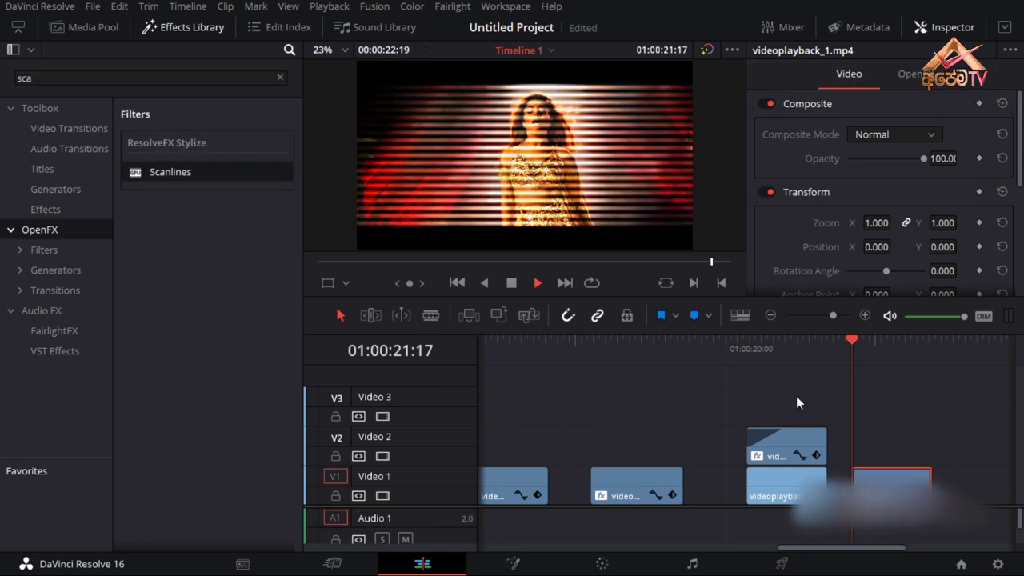
pyautogui.press('space')
pyautogui.moveTo(853, 345); pyautogui.dragTo(883, 452)
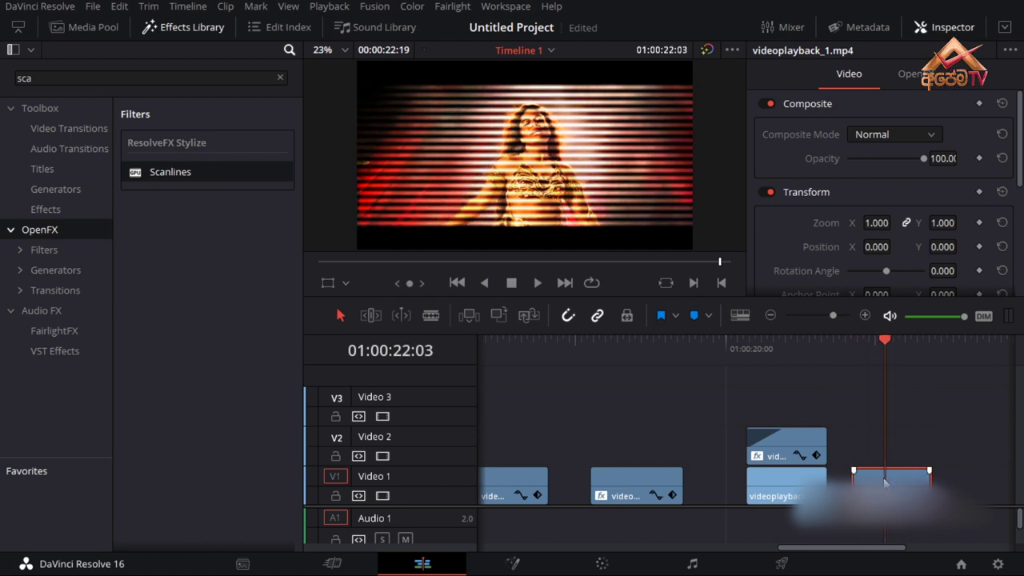
# Keyframe Scanlines Line Frequency at 1.00 at 22:03 and 8.27 at 22:11.
pyautogui.click(914, 77)
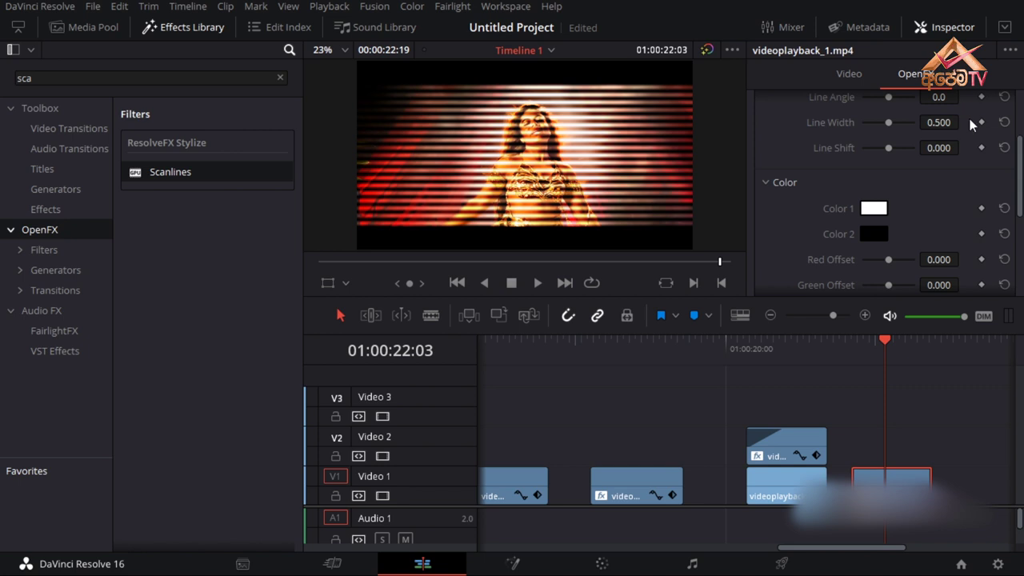
pyautogui.scroll(1, 969, 118)
pyautogui.scroll(2, 969, 118)
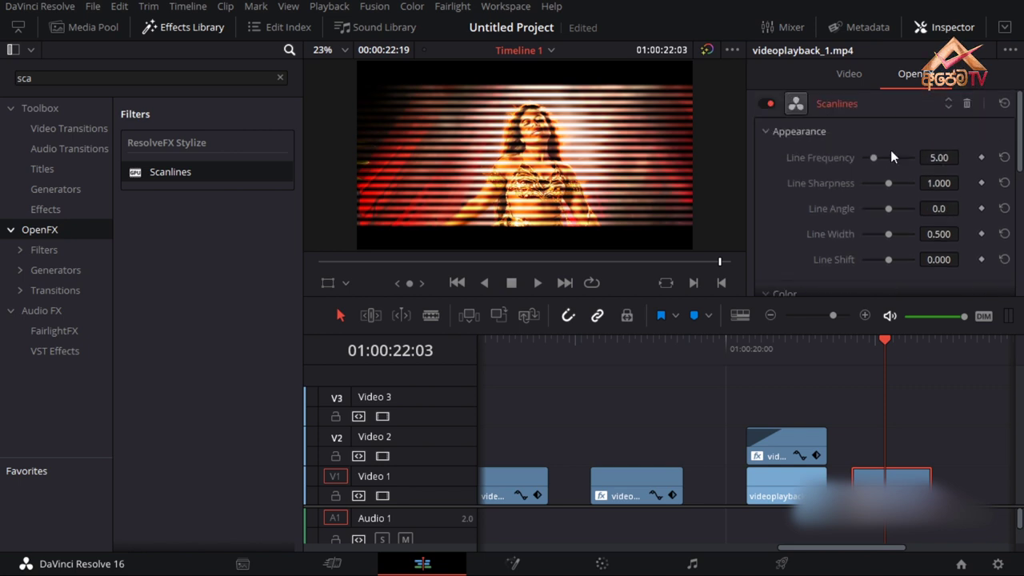
pyautogui.moveTo(875, 157); pyautogui.dragTo(866, 163)
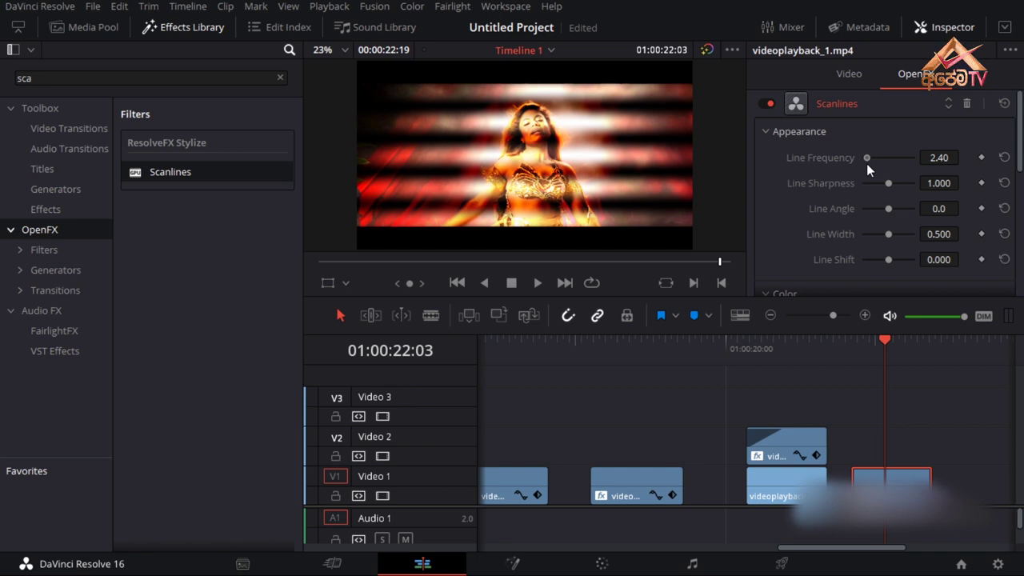
pyautogui.moveTo(867, 163); pyautogui.dragTo(859, 164)
pyautogui.click(982, 157)
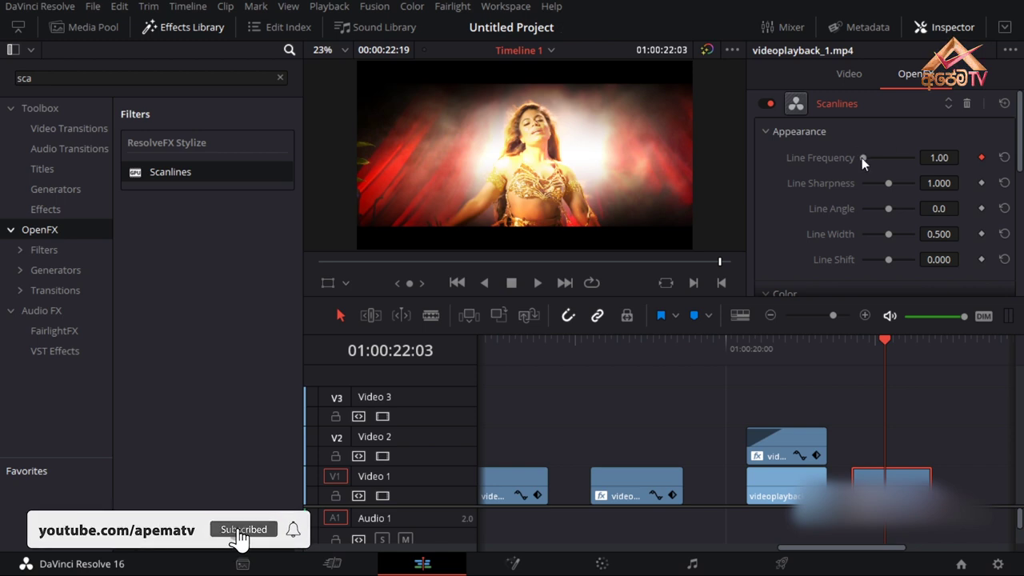
pyautogui.moveTo(885, 340); pyautogui.dragTo(909, 340)
pyautogui.moveTo(864, 165); pyautogui.dragTo(881, 161)
# Preview the building scanlines from 21:17, including a full-screen check.
pyautogui.moveTo(889, 339)
pyautogui.mouseDown()
pyautogui.moveTo(879, 346)
pyautogui.moveTo(897, 346)
pyautogui.mouseUp()
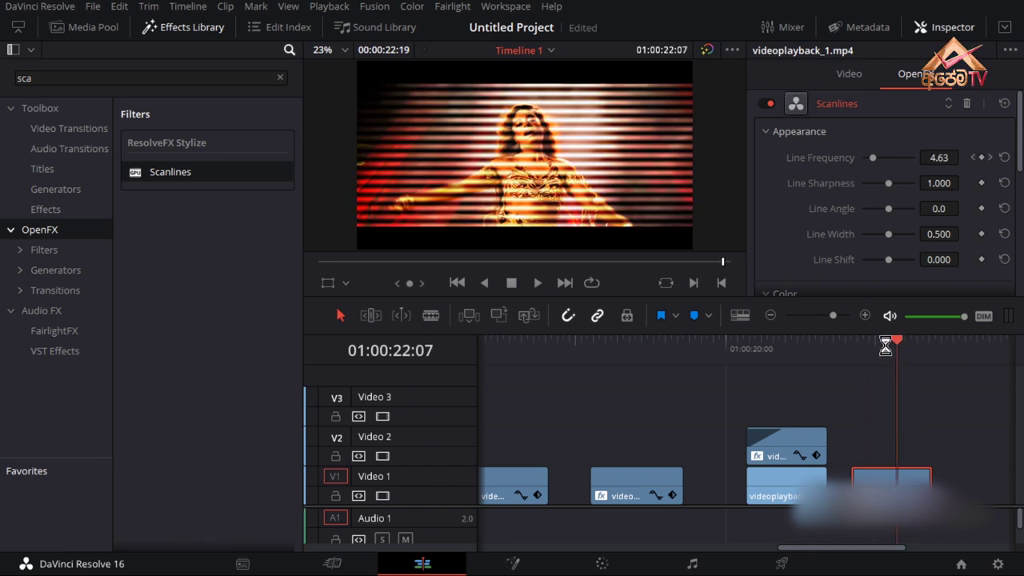
pyautogui.click(879, 344)
pyautogui.click(853, 355)
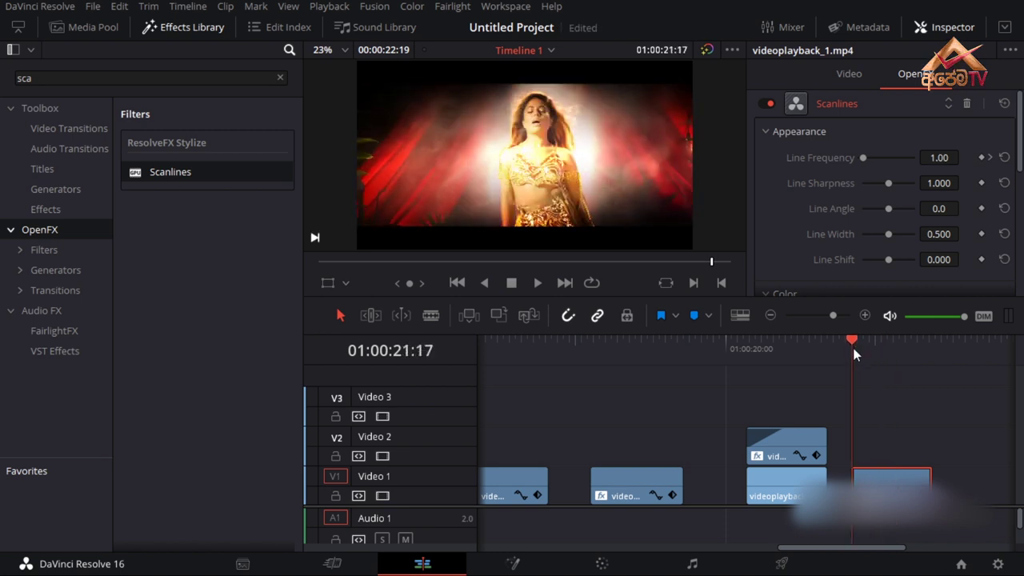
pyautogui.hotkey('ctrl', 'f')
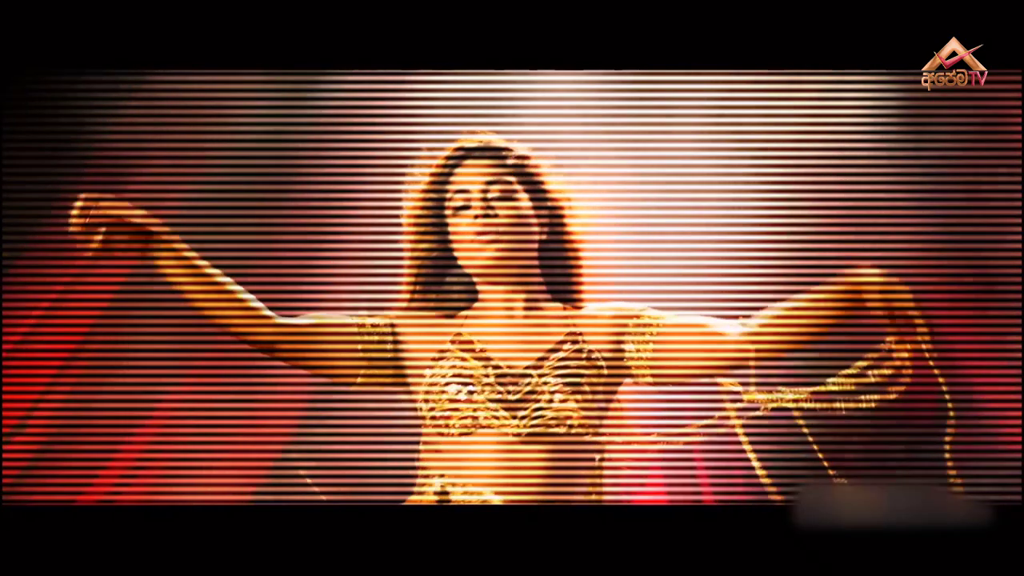
pyautogui.hotkey('ctrl', 'f')
pyautogui.click(850, 341)
pyautogui.press('space')
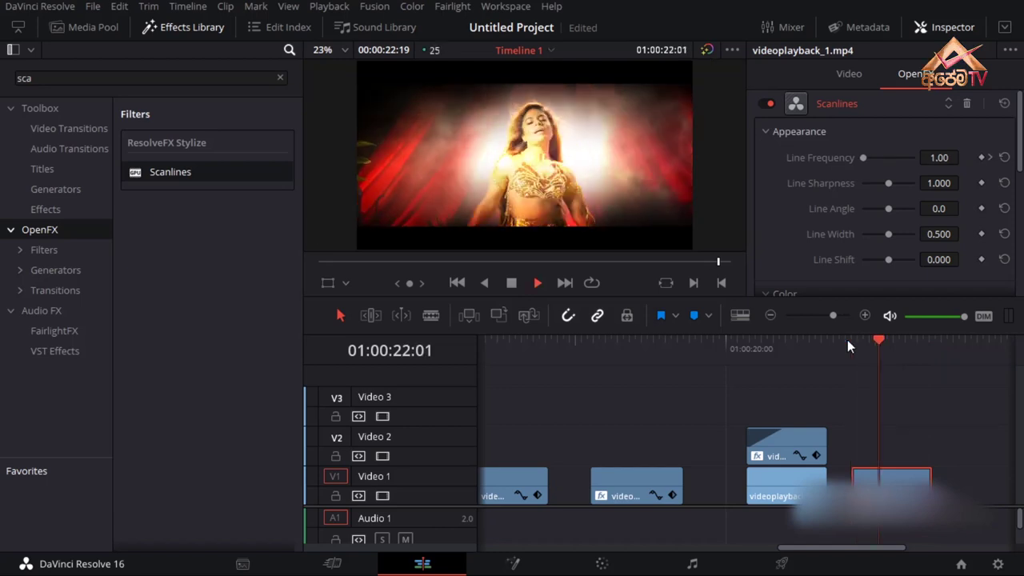
pyautogui.click(849, 346)
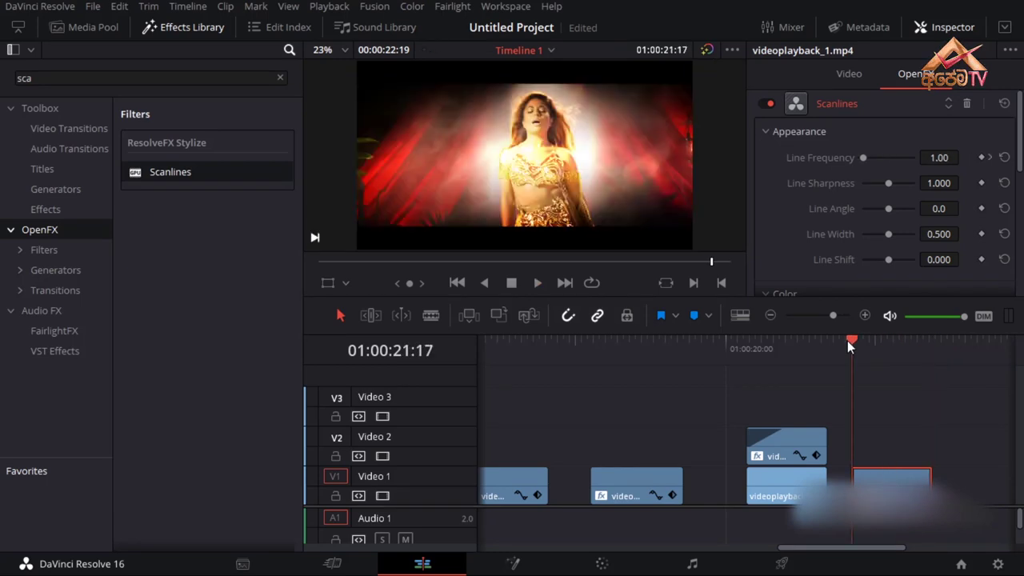
pyautogui.hotkey('ctrl', 'f')
pyautogui.press('space')
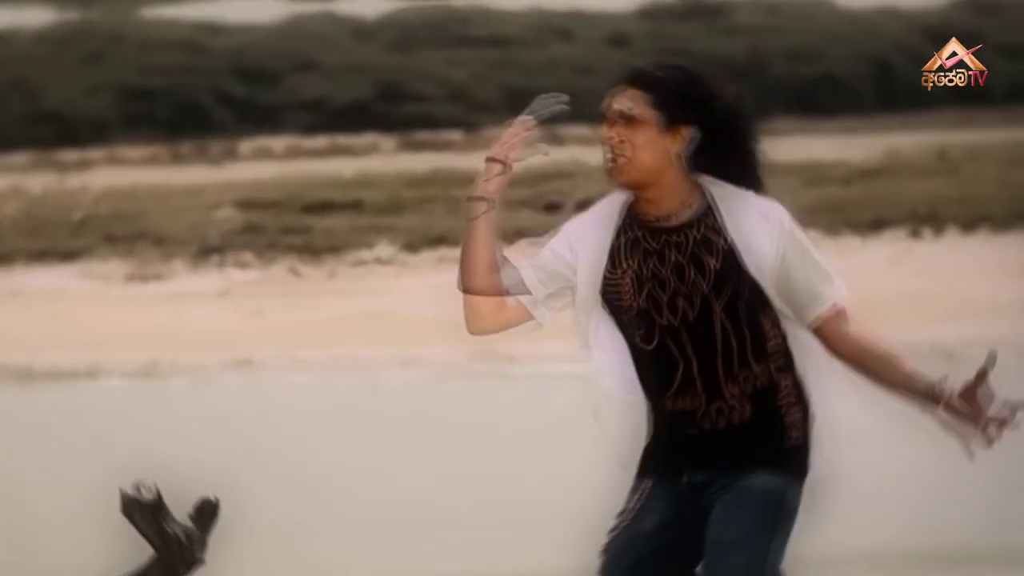